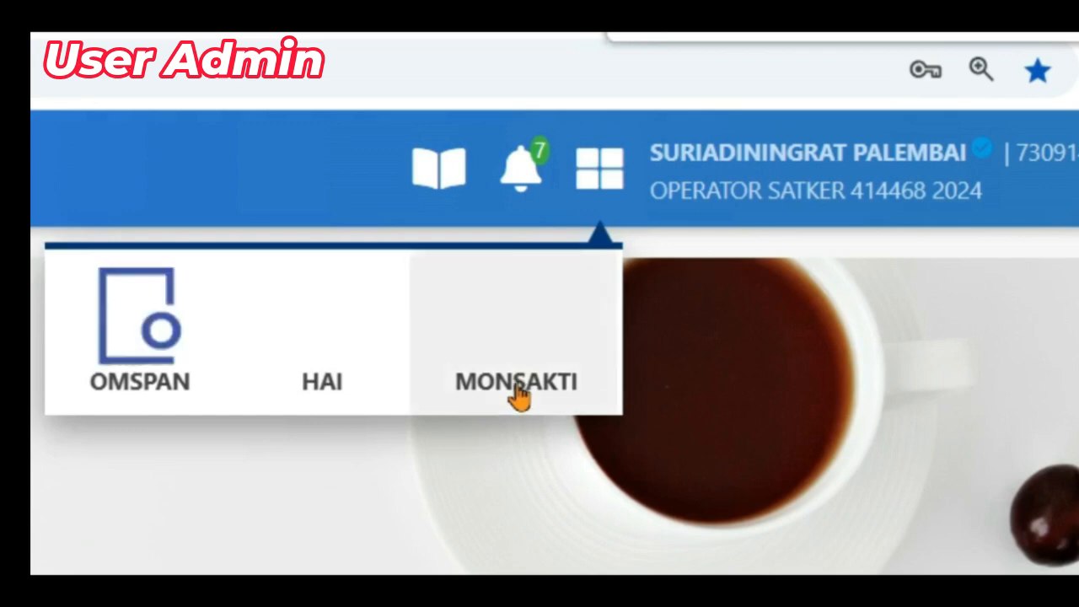
Switch to MonSAKTI, open Tiket Bantuan dan Layanan Perbendaharaan and start a new help ticket
{"action": "left_click", "coordinate": [518, 386]}
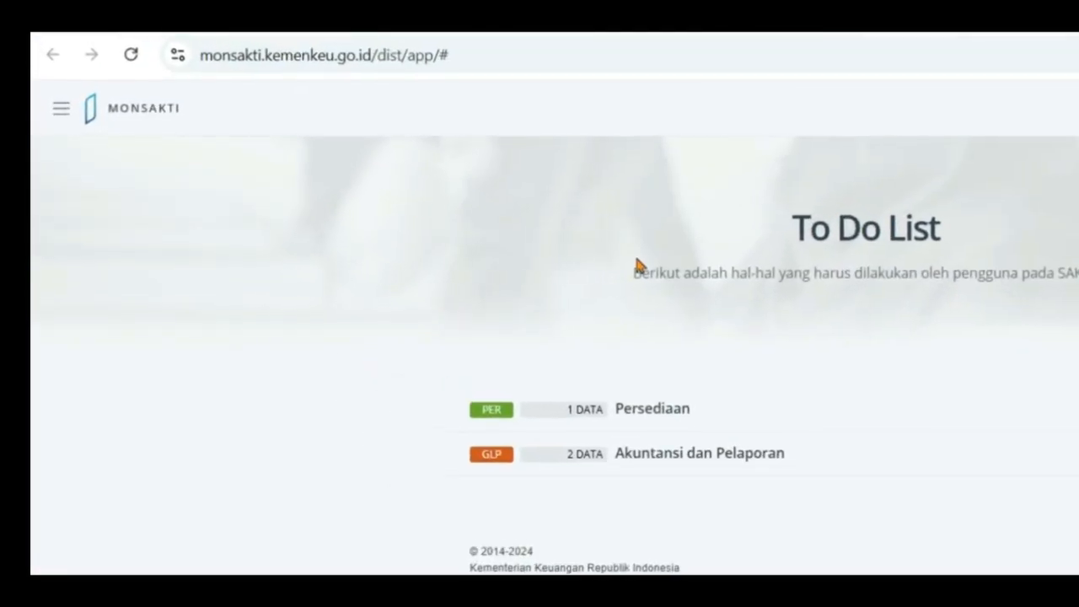
{"action": "left_click", "coordinate": [70, 133]}
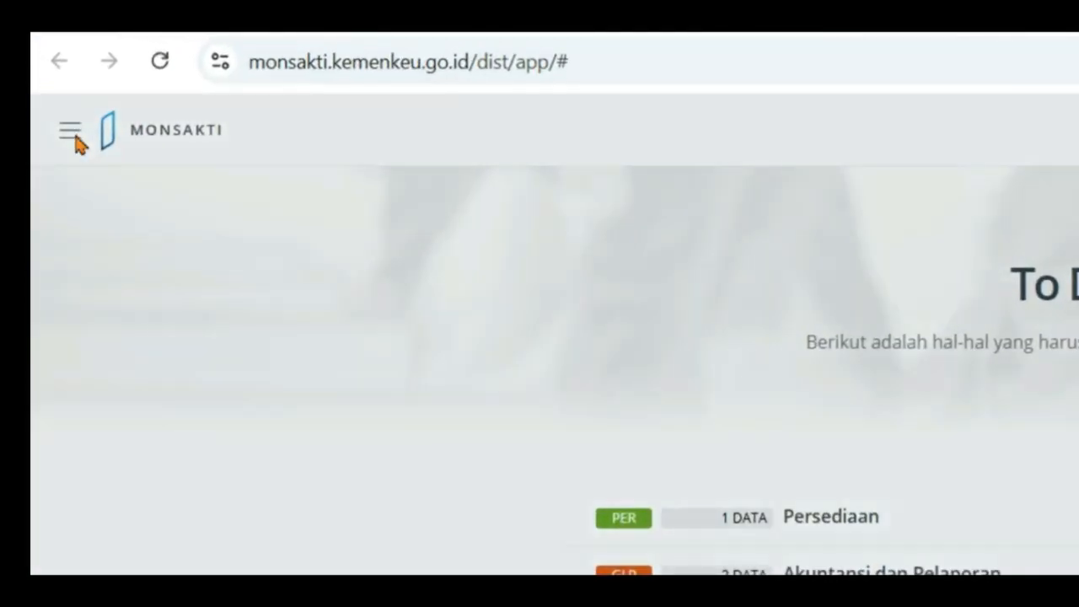
{"action": "mouse_move", "coordinate": [163, 354]}
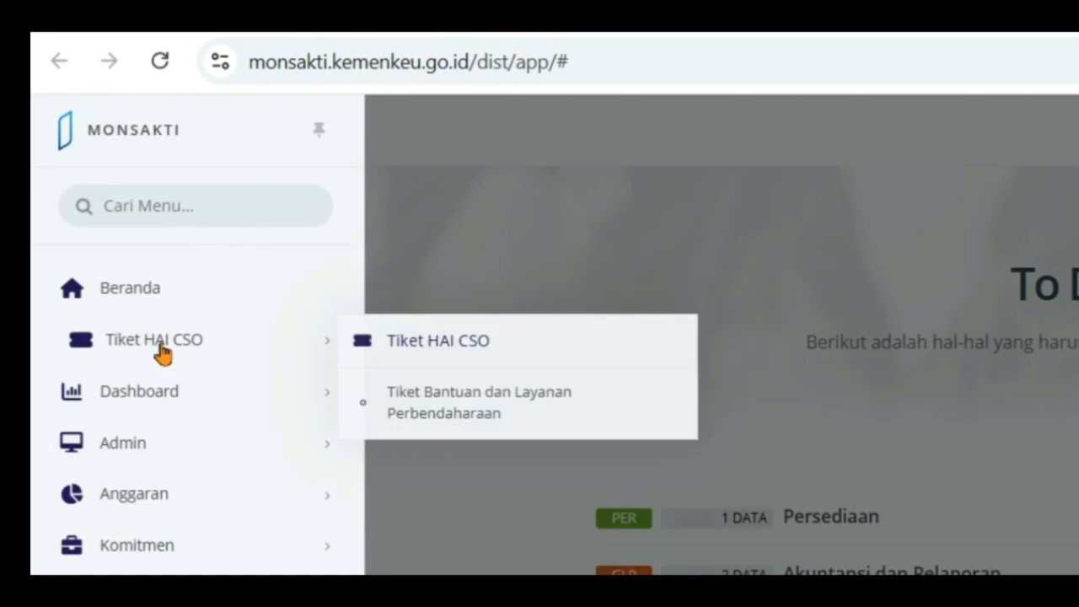
{"action": "left_click", "coordinate": [503, 408]}
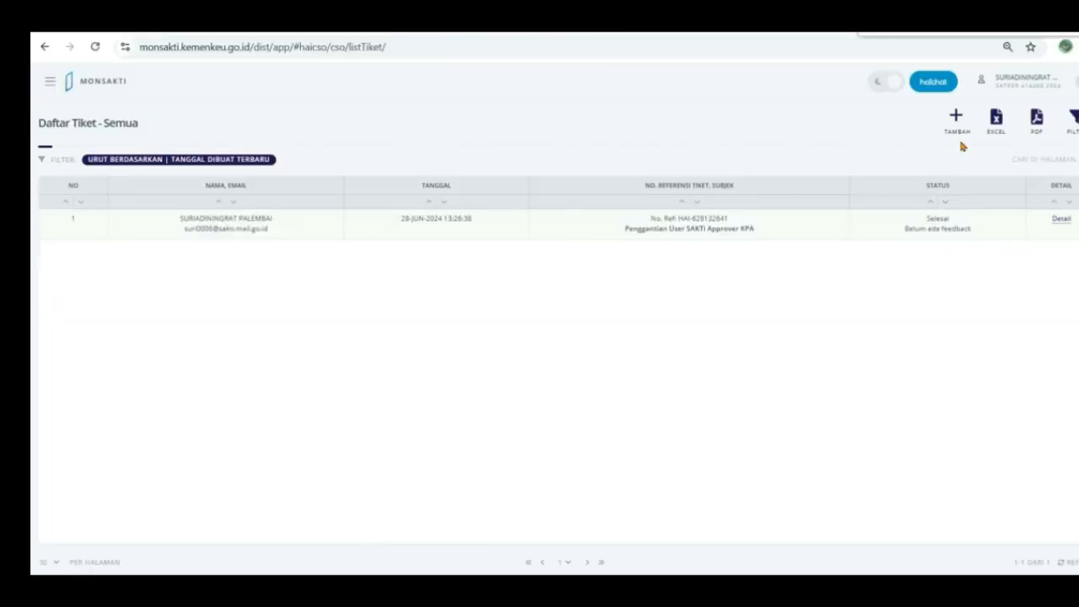
{"action": "left_click", "coordinate": [958, 120]}
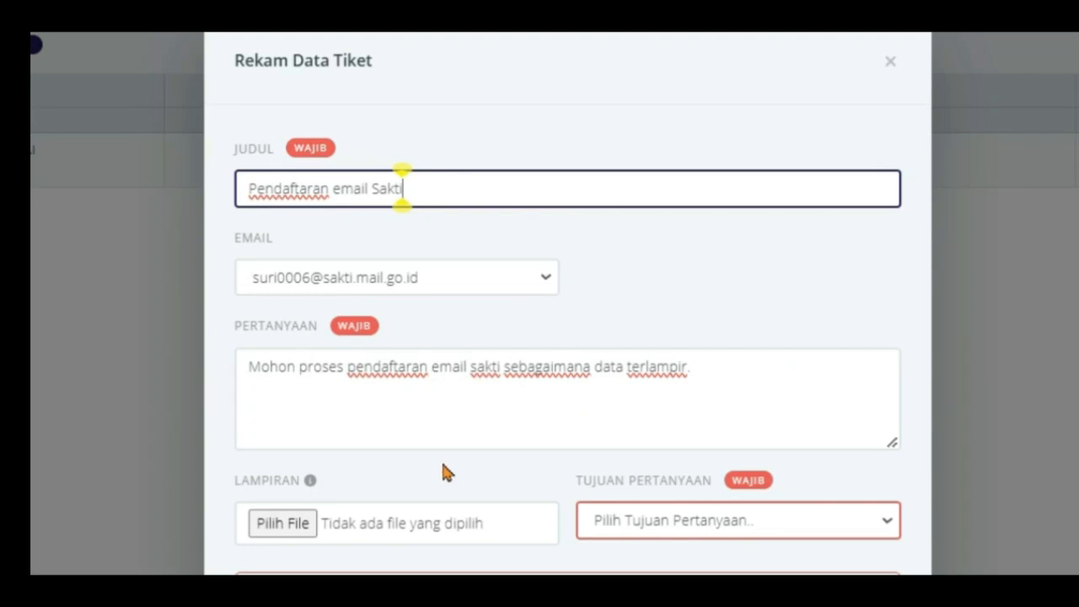
Attach Form-SAKTI-Mail.xlsx to the email registration ticket
{"action": "left_click", "coordinate": [296, 532]}
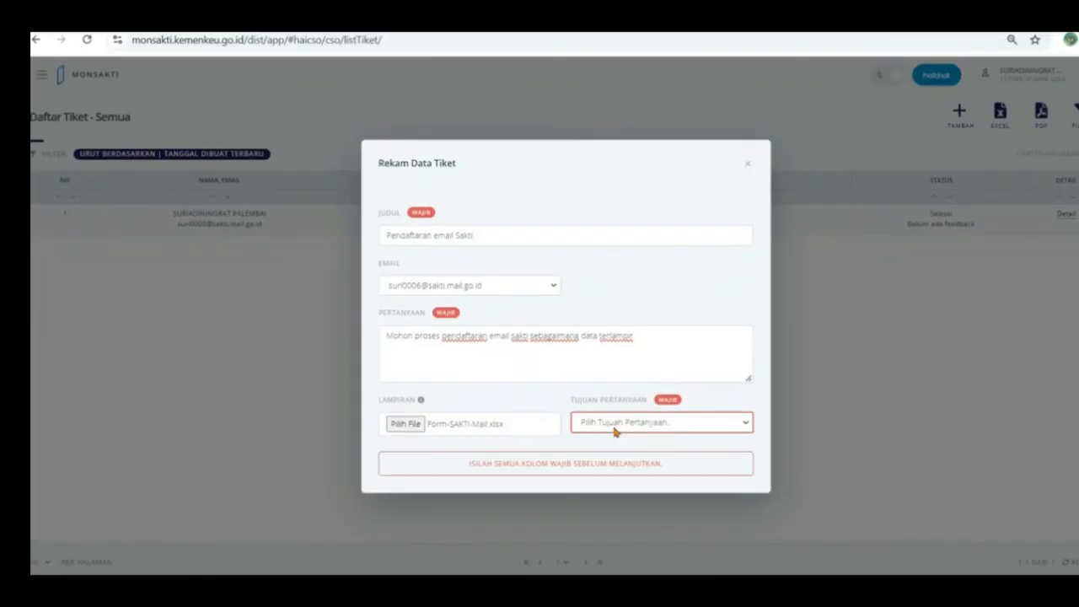
{"action": "left_click", "coordinate": [612, 424]}
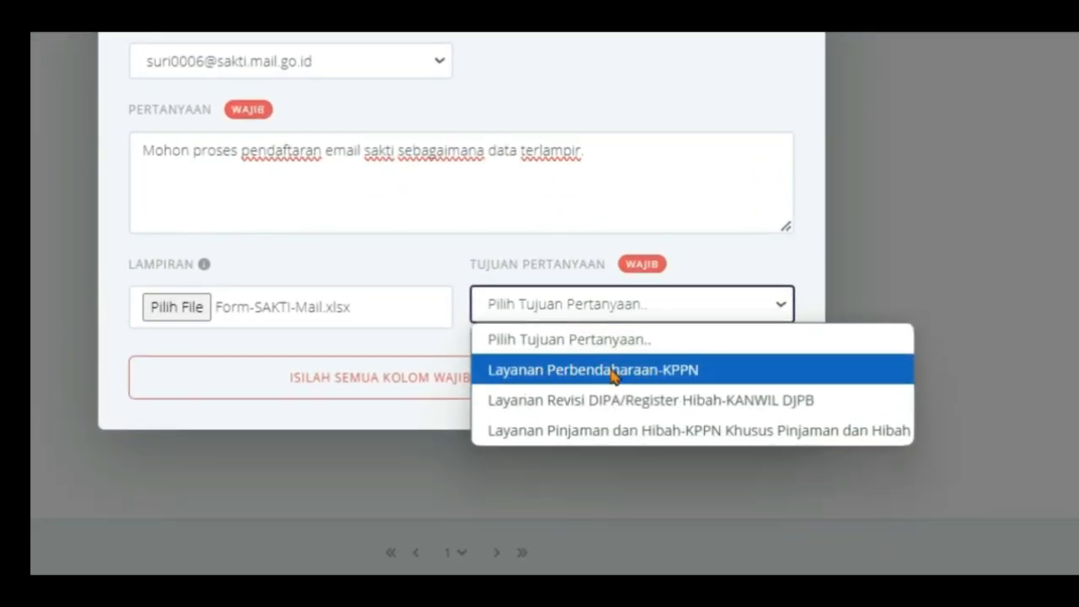
Set Tujuan Pertanyaan to Layanan Perbendaharaan-KPPN and submit the email registration ticket
{"action": "left_click", "coordinate": [614, 372]}
{"action": "left_click", "coordinate": [535, 371]}
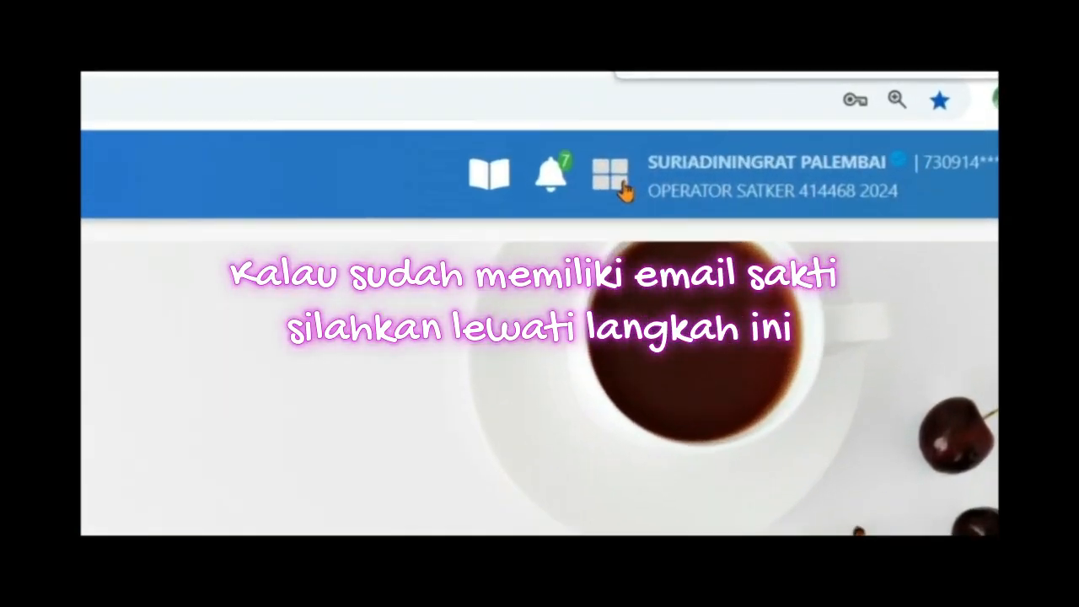
Return to MonSAKTI's Tiket HAI CSO treasury ticket list and start another new ticket
{"action": "left_click", "coordinate": [580, 199]}
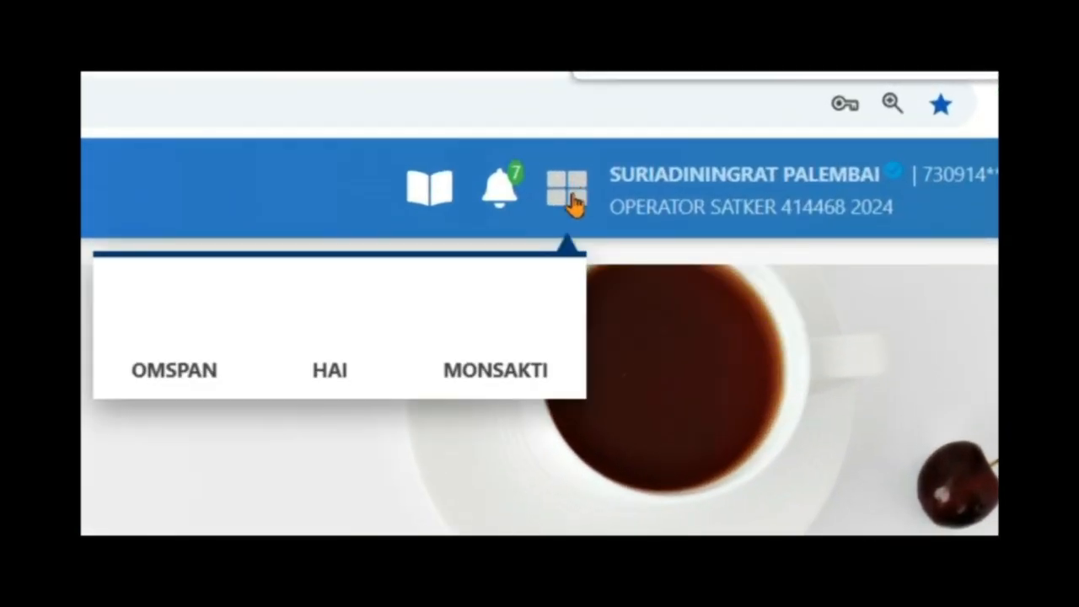
{"action": "left_click", "coordinate": [496, 381]}
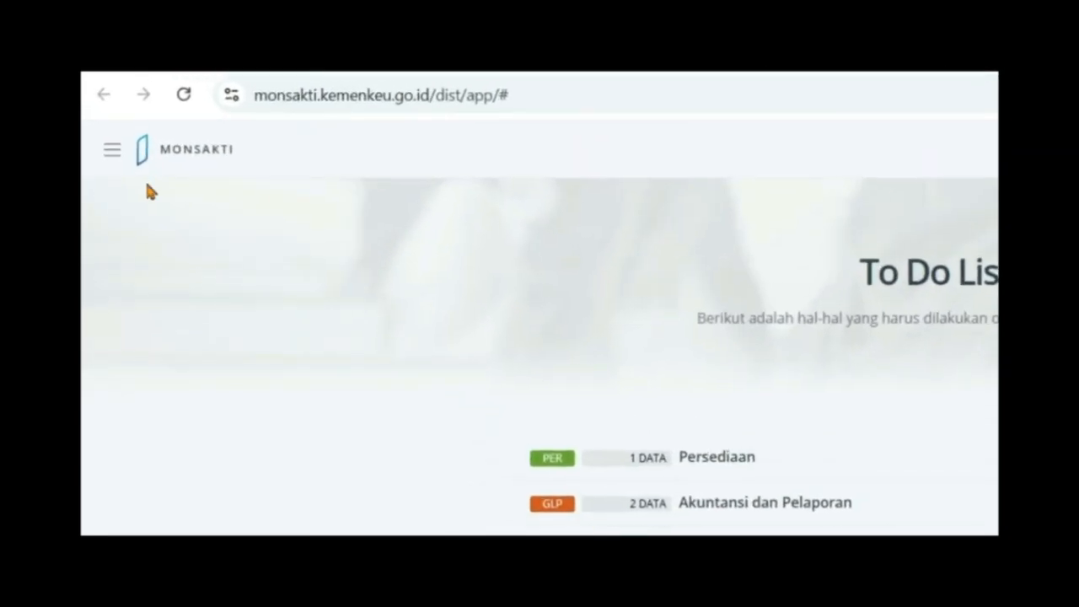
{"action": "left_click", "coordinate": [113, 149]}
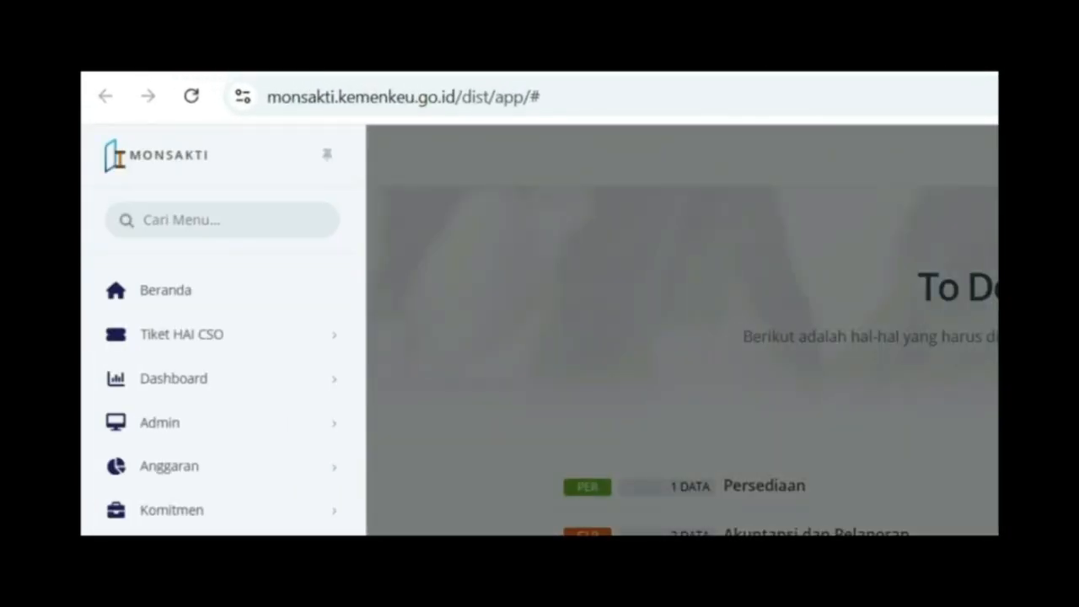
{"action": "left_click", "coordinate": [193, 344]}
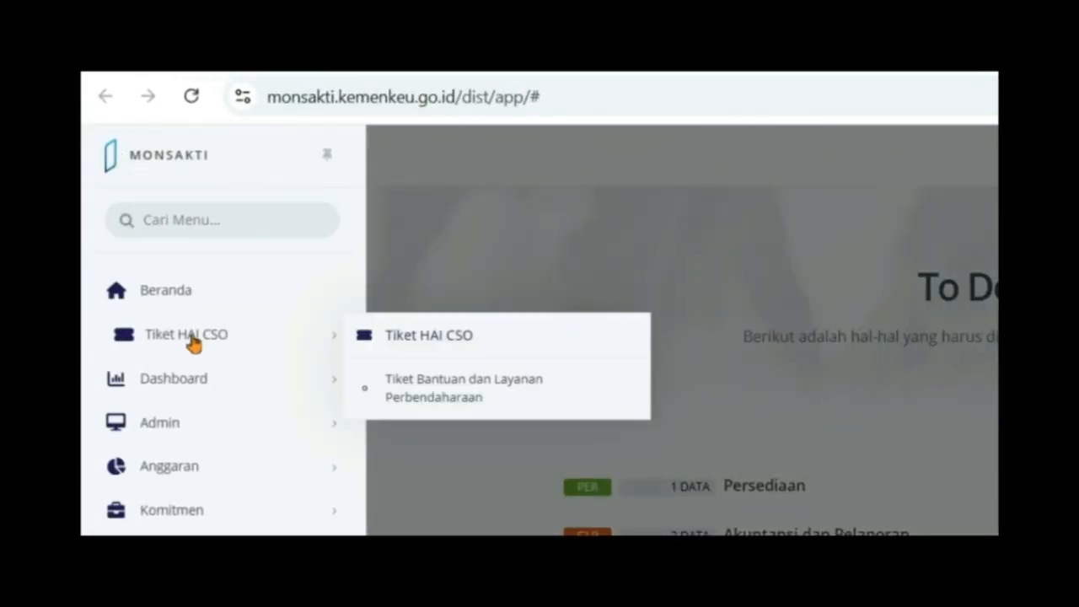
{"action": "left_click", "coordinate": [482, 391]}
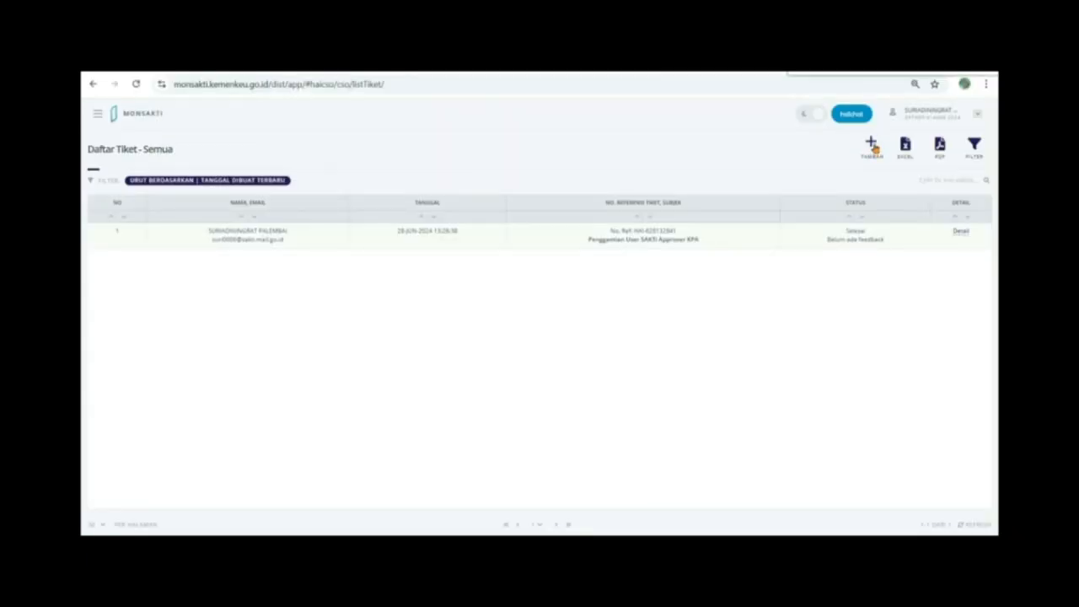
{"action": "left_click", "coordinate": [871, 145]}
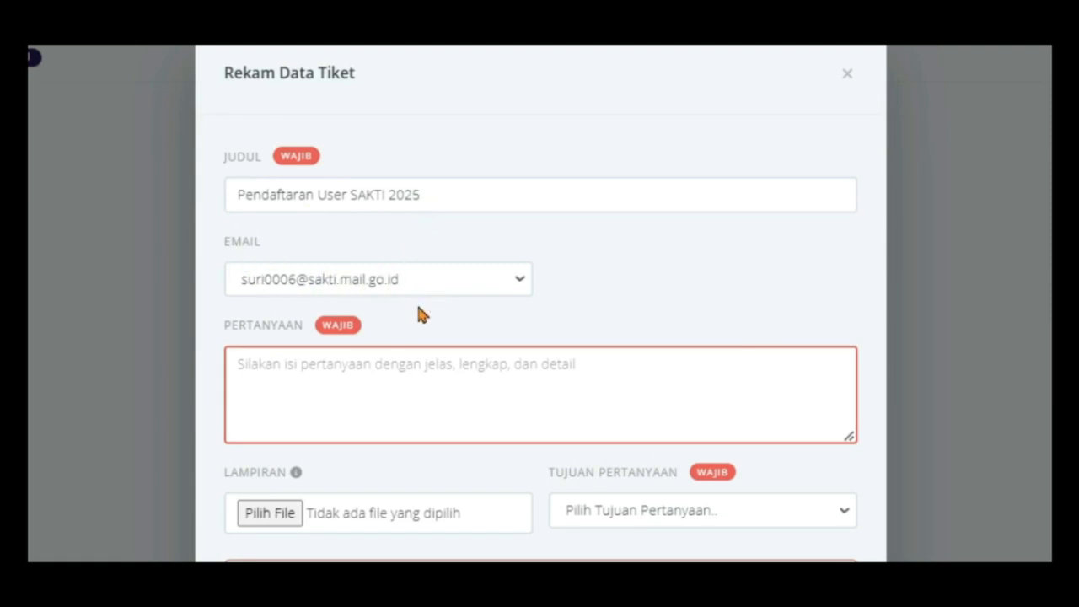
Paste 'Mohon proses pendaftaran user sakti TA 2025' as the question and browse for an attachment
{"action": "left_click", "coordinate": [384, 374]}
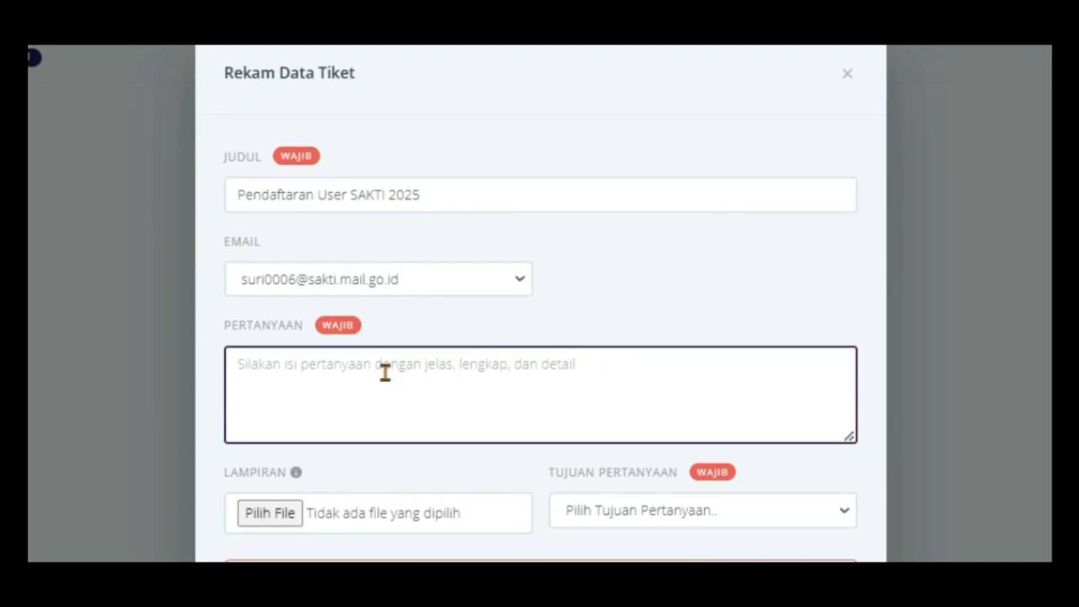
{"action": "type", "text": "Mohon proses pendaftaran user sakti TA 2025"}
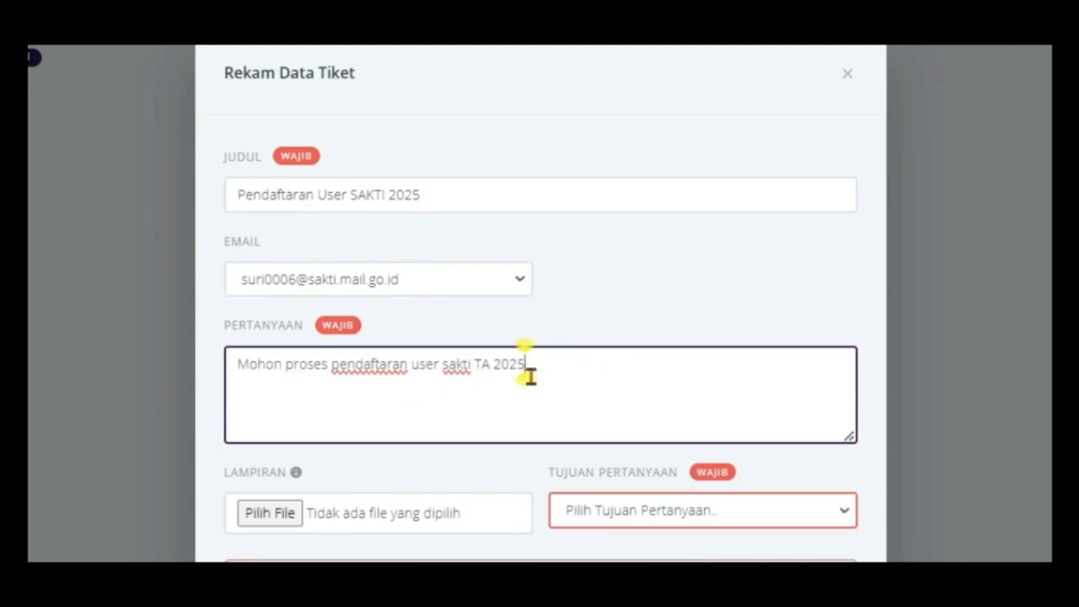
{"action": "left_click", "coordinate": [278, 518]}
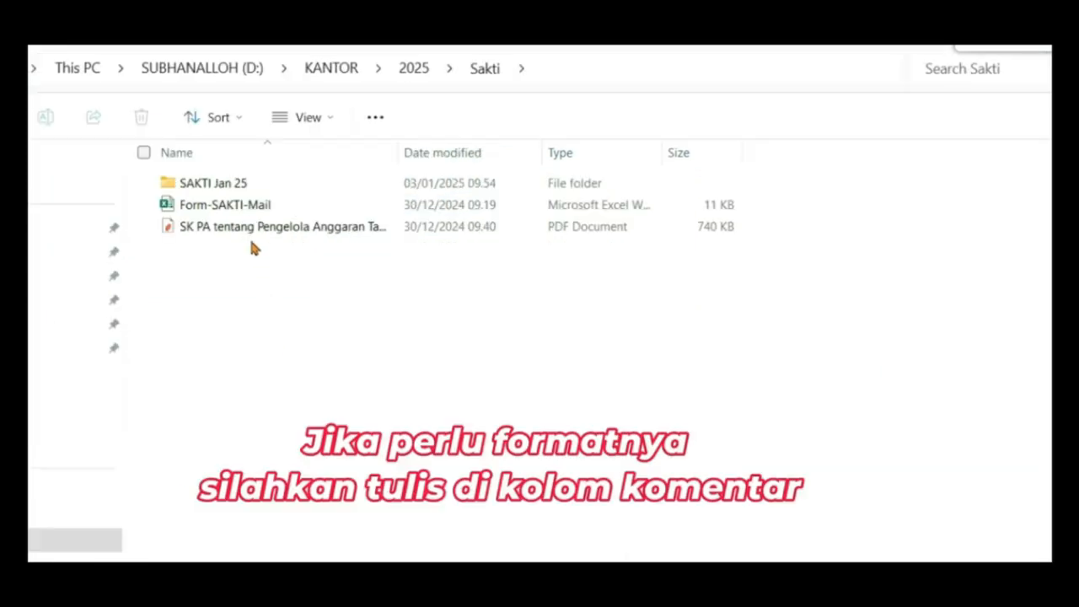
Zip the SAKTI Jan 25 folder with WinRAR and attach SAKTI Jan 25.zip to the ticket
{"action": "left_click", "coordinate": [223, 189]}
{"action": "right_click", "coordinate": [223, 189]}
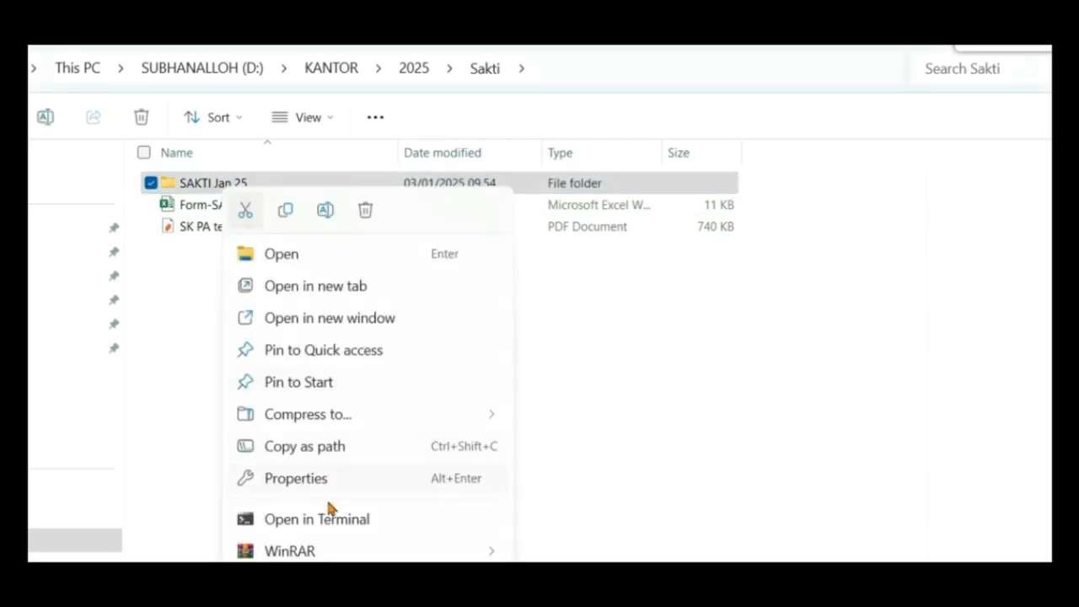
{"action": "mouse_move", "coordinate": [329, 506]}
{"action": "left_click", "coordinate": [549, 509]}
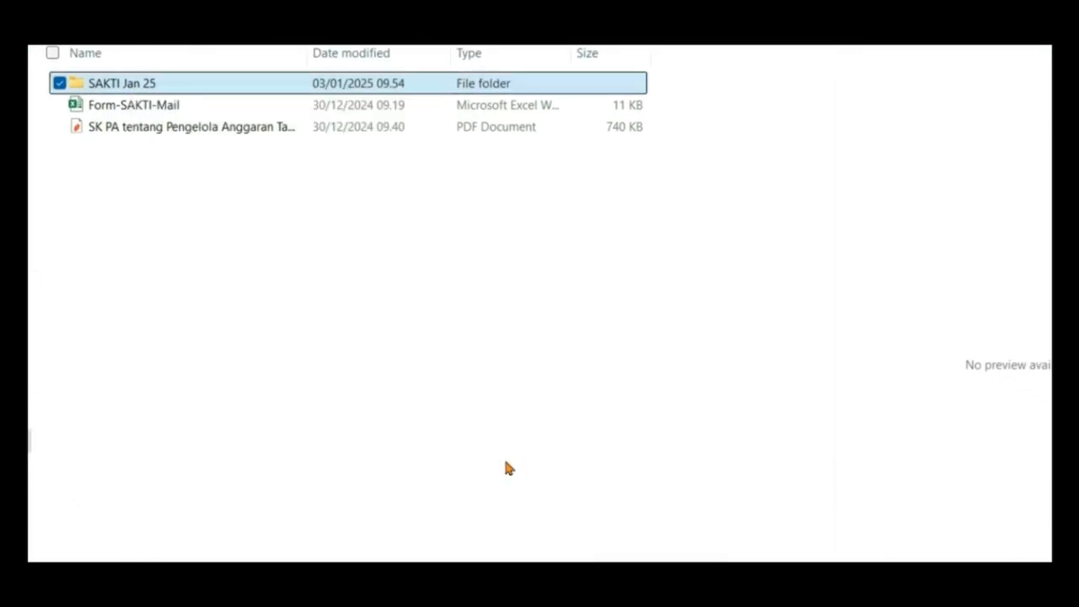
{"action": "left_click", "coordinate": [379, 322]}
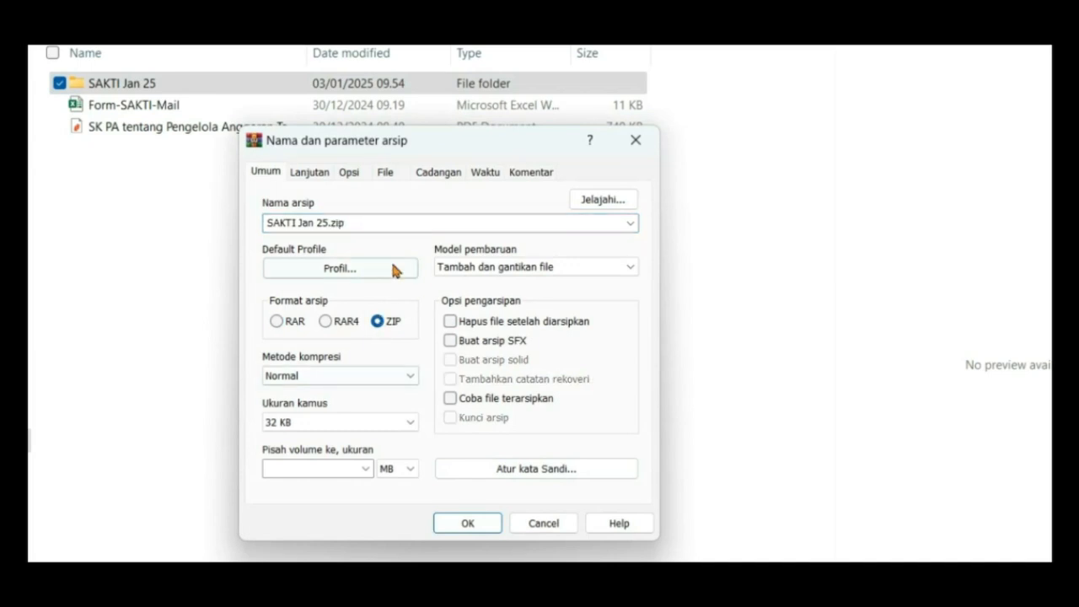
{"action": "left_click", "coordinate": [461, 521]}
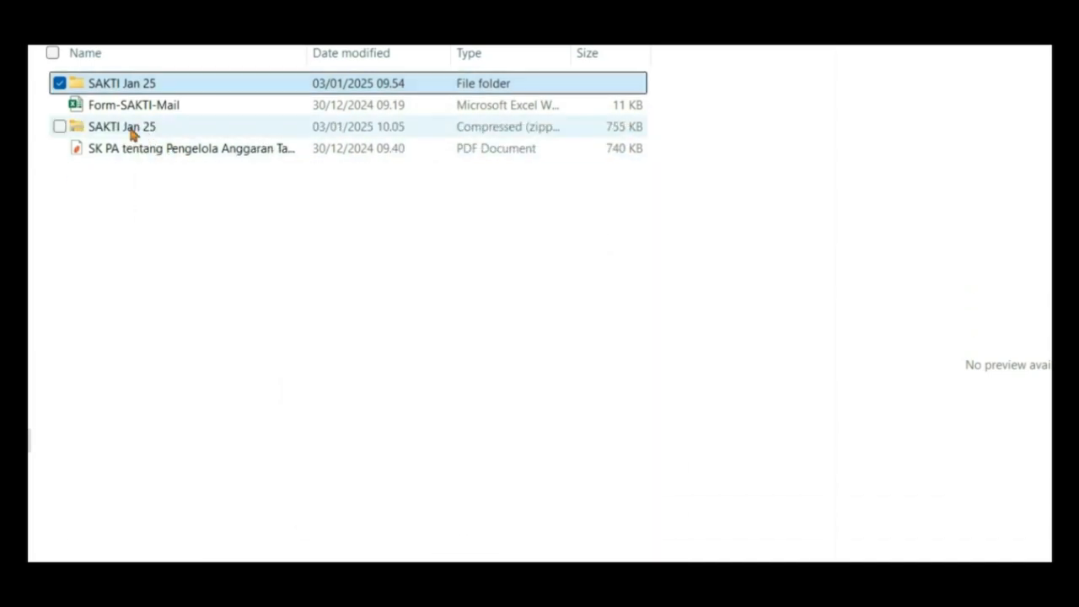
{"action": "double_click", "coordinate": [132, 132]}
{"action": "scroll", "coordinate": [253, 498], "scroll_direction": "down", "scroll_amount": 2}
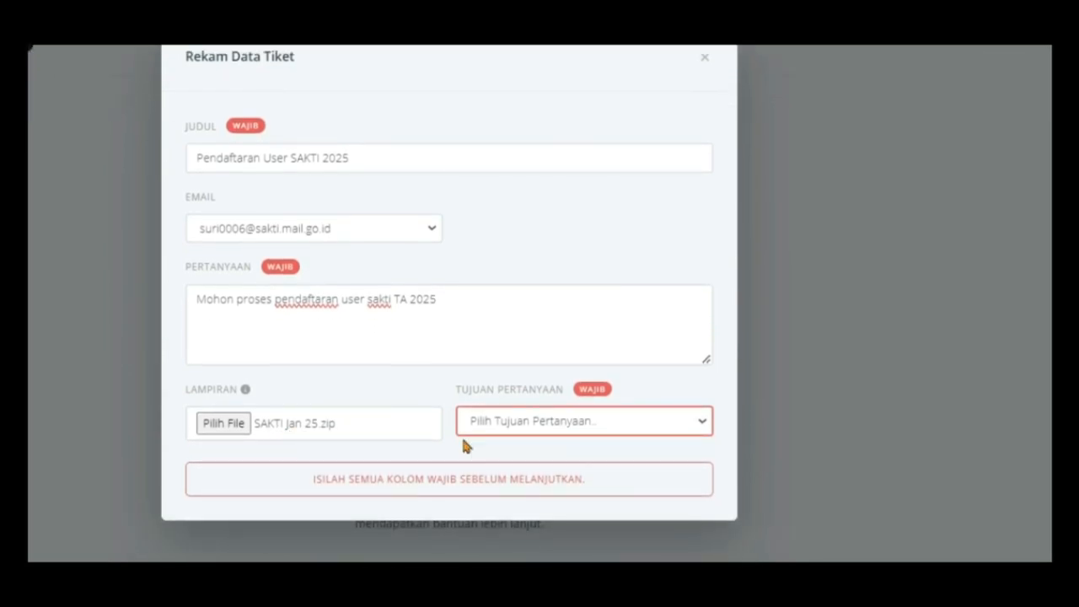
Address the user registration ticket to Layanan Perbendaharaan-KPPN and send it
{"action": "left_click", "coordinate": [580, 430]}
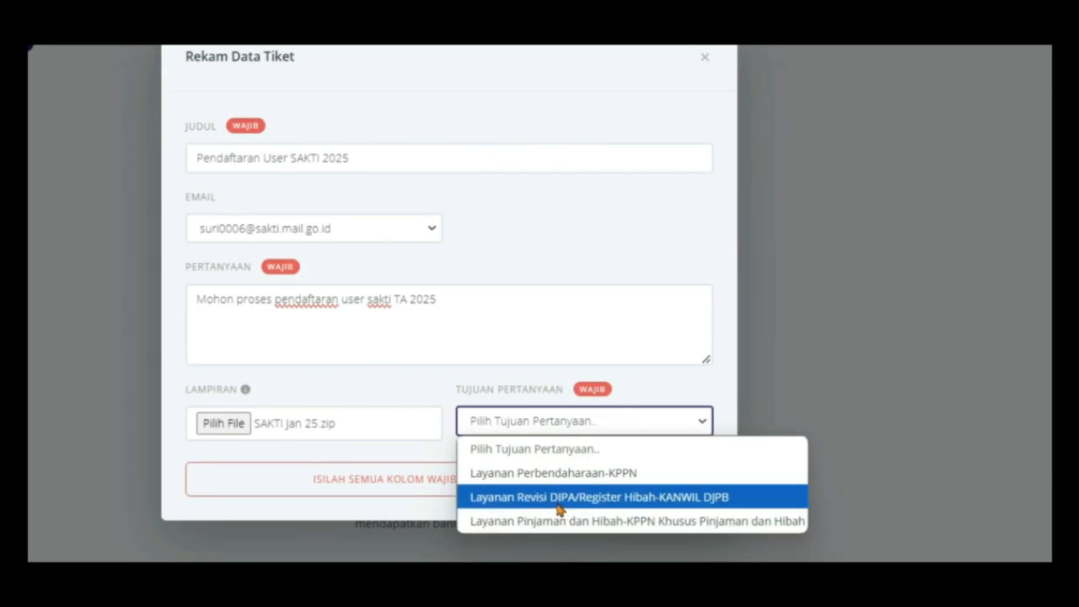
{"action": "left_click", "coordinate": [593, 473]}
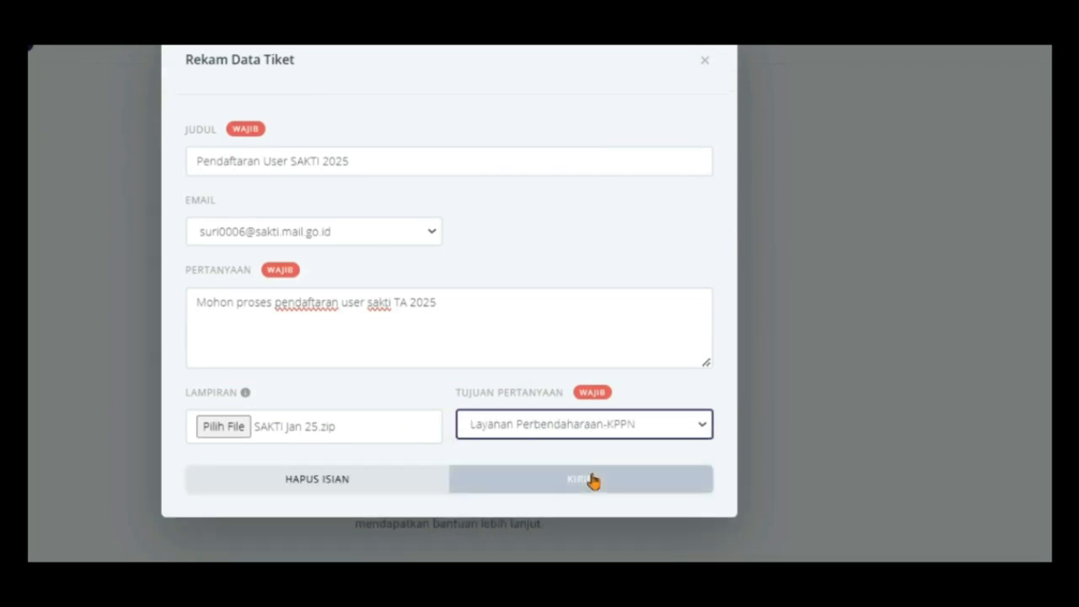
{"action": "left_click", "coordinate": [580, 482]}
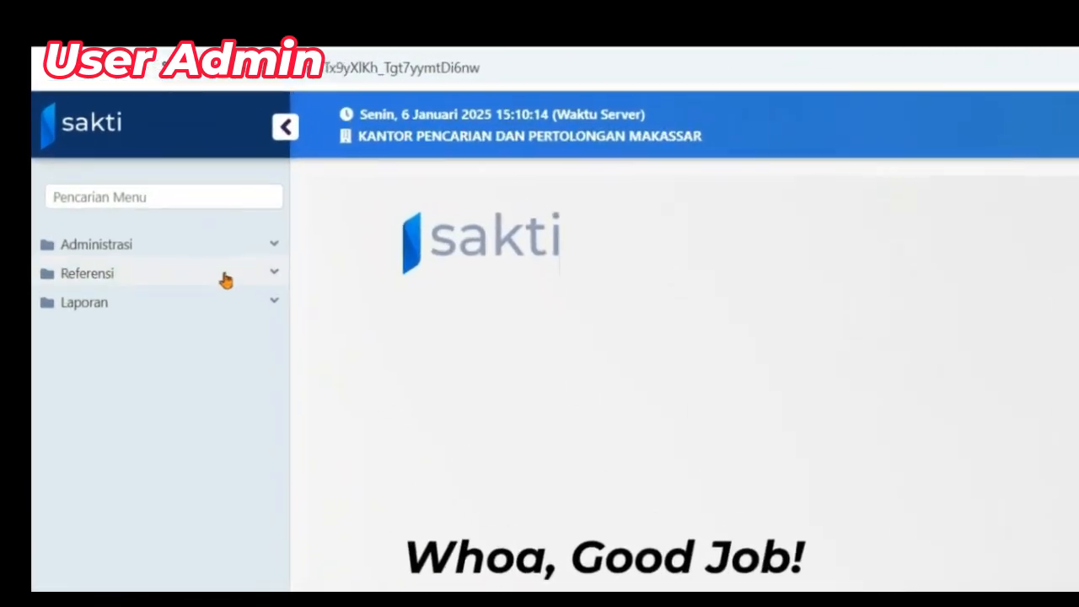
Go to Administrasi > Pengguna > Pejabat Perbendaharaan and start a new official record
{"action": "left_click", "coordinate": [124, 247]}
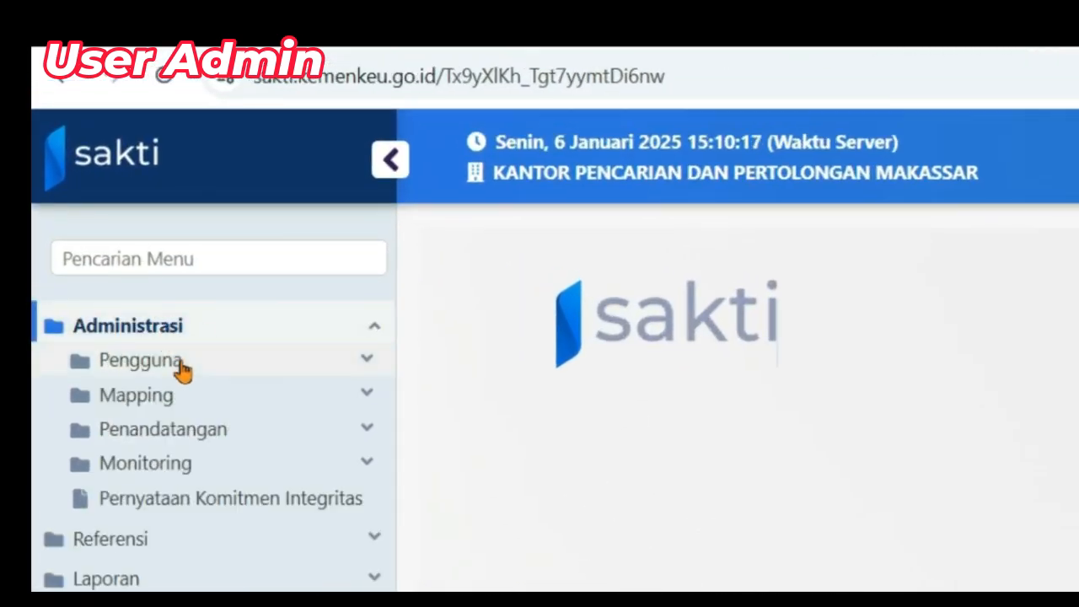
{"action": "left_click", "coordinate": [179, 362]}
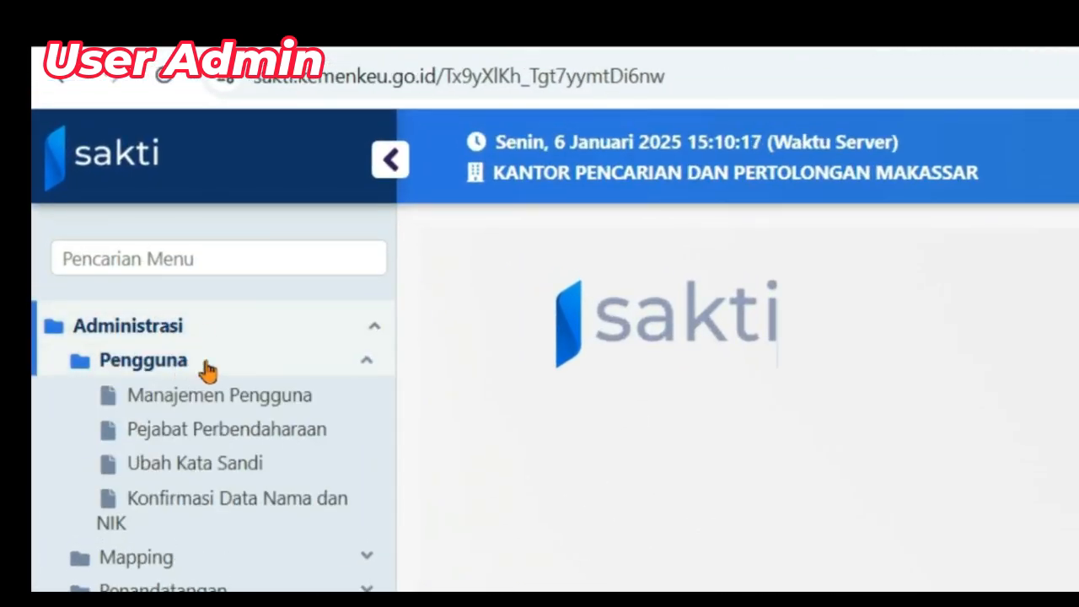
{"action": "left_click", "coordinate": [263, 443]}
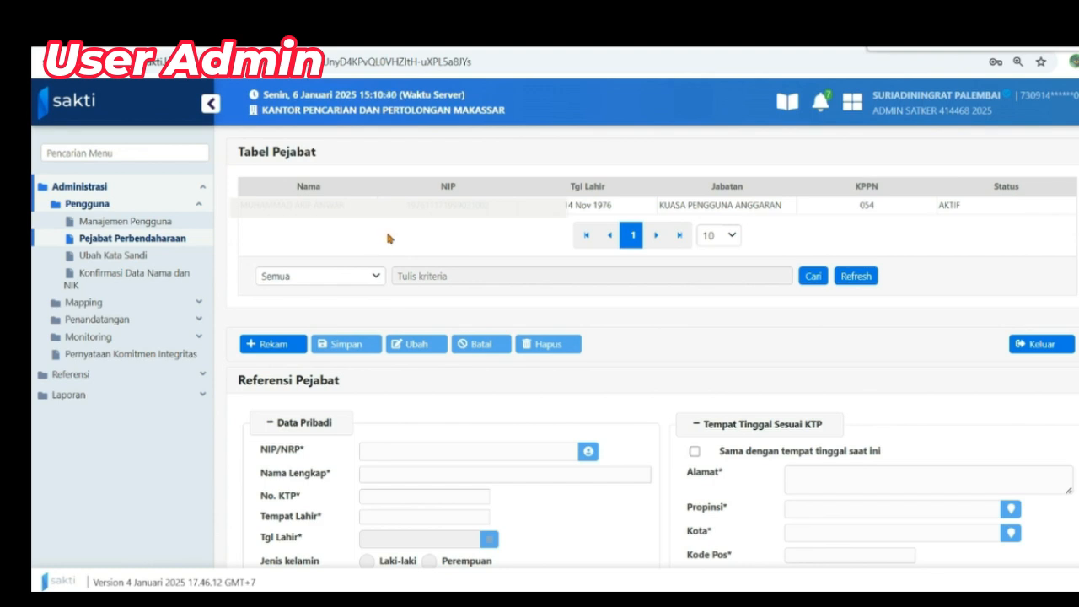
{"action": "left_click", "coordinate": [281, 349]}
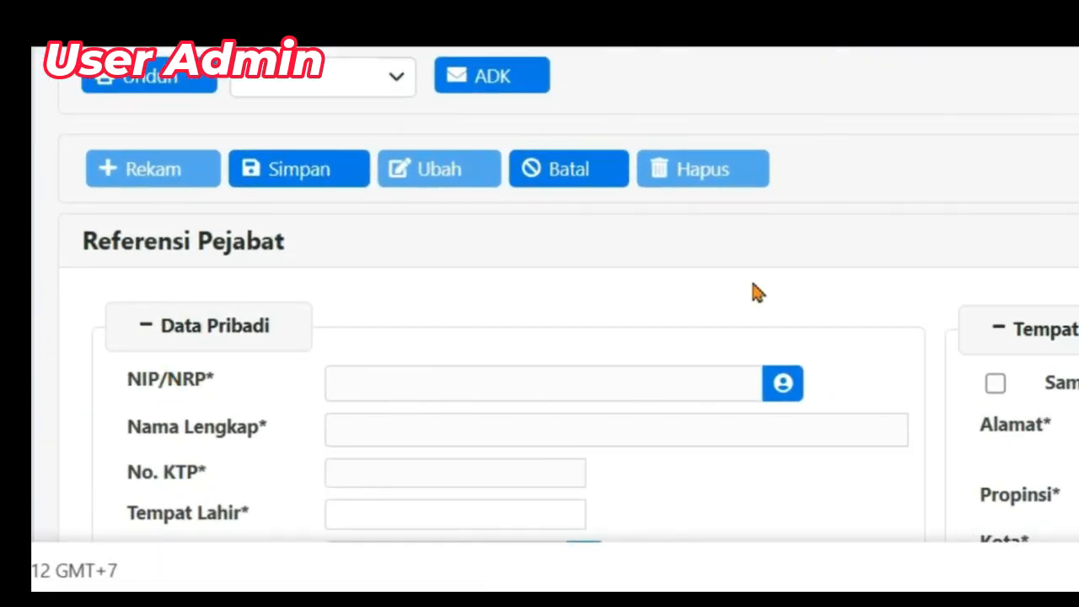
Pick the new official's user account through the NIP/NRP lookup
{"action": "left_click", "coordinate": [784, 390]}
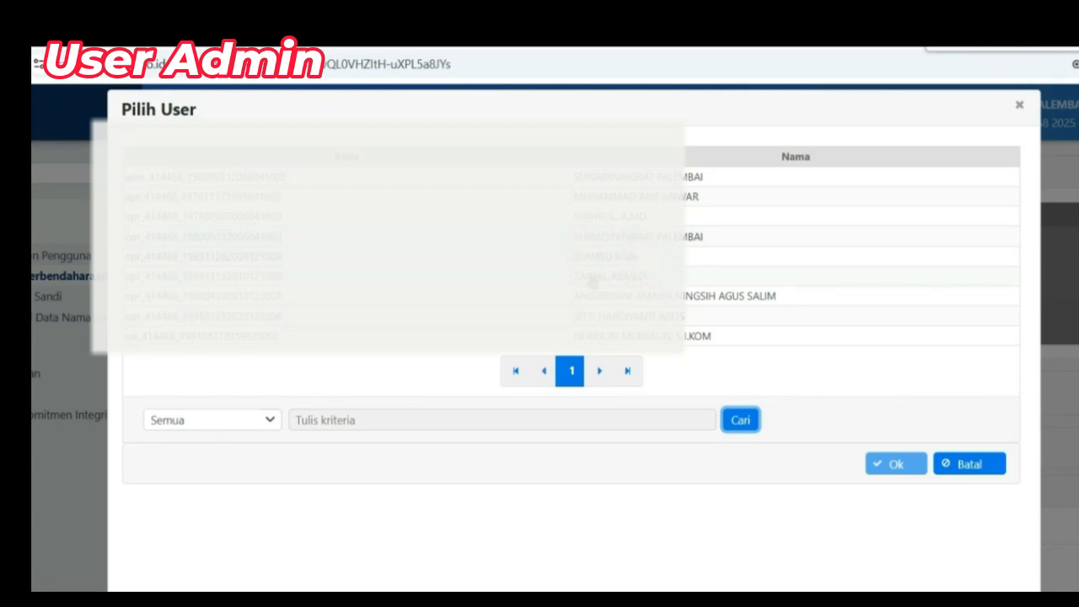
{"action": "left_click", "coordinate": [648, 337]}
{"action": "left_click", "coordinate": [881, 464]}
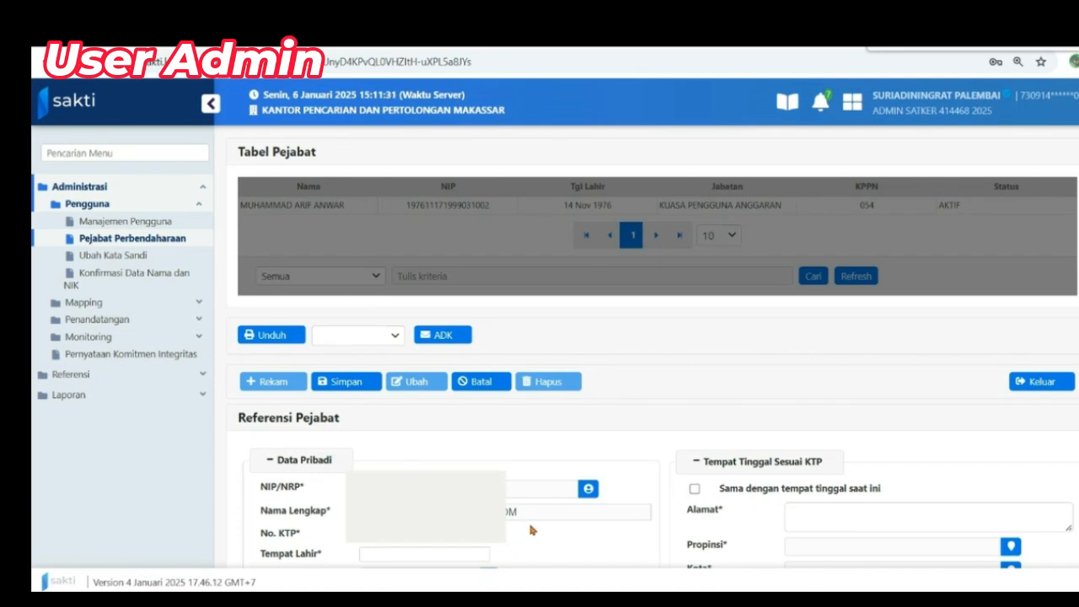
Set Jabatan to PEJABAT PEMBUAT KOMITMEN and Peran to VALIDATOR
{"action": "scroll", "coordinate": [530, 524], "scroll_direction": "down", "scroll_amount": 3}
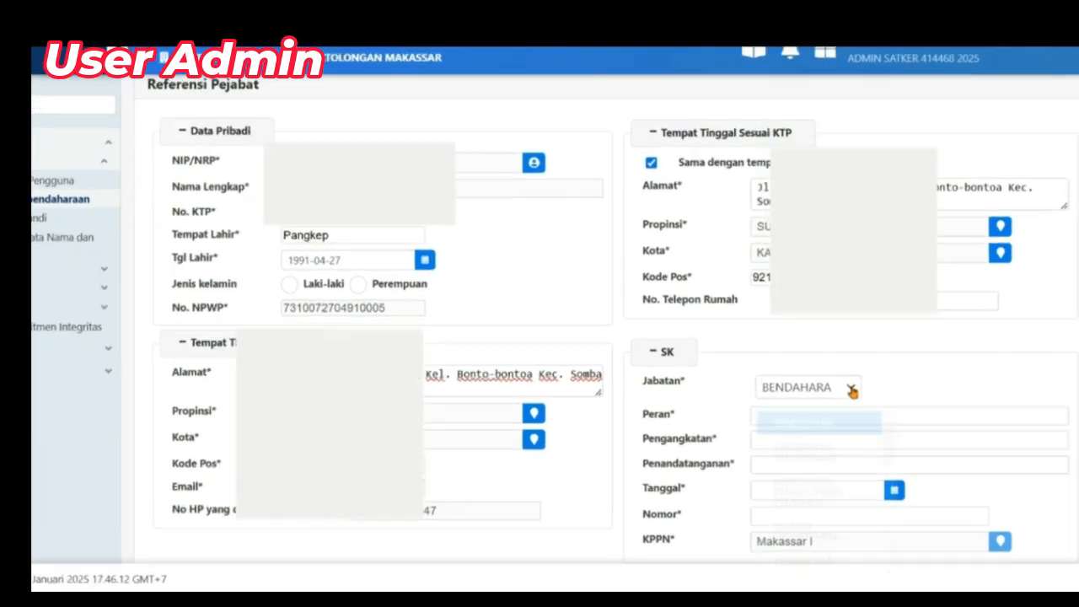
{"action": "left_click", "coordinate": [877, 411]}
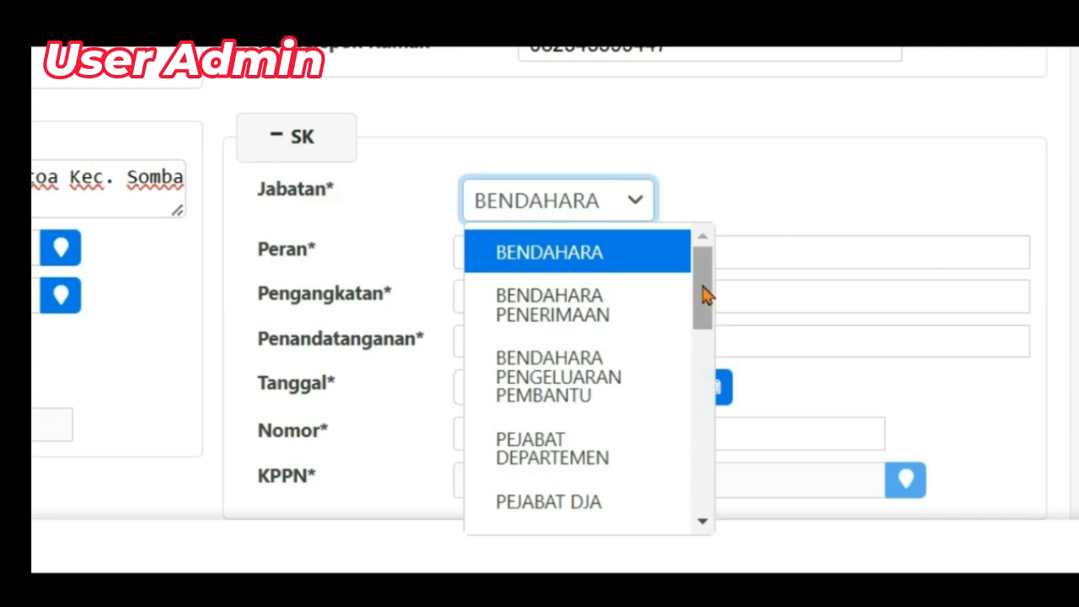
{"action": "left_click_drag", "start_coordinate": [702, 287], "coordinate": [702, 287]}
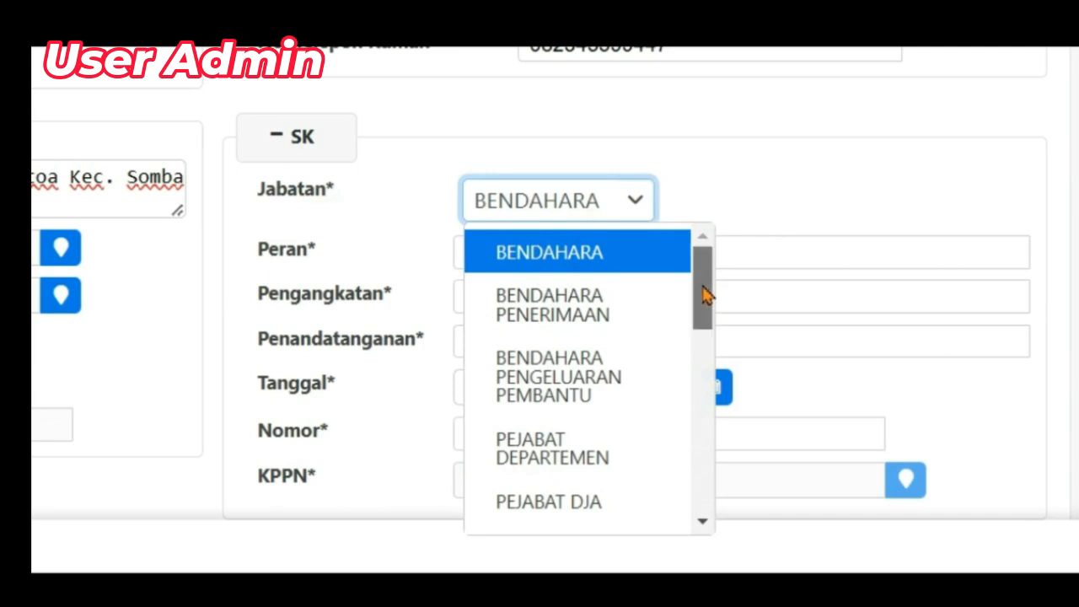
{"action": "left_click_drag", "start_coordinate": [705, 295], "coordinate": [706, 484]}
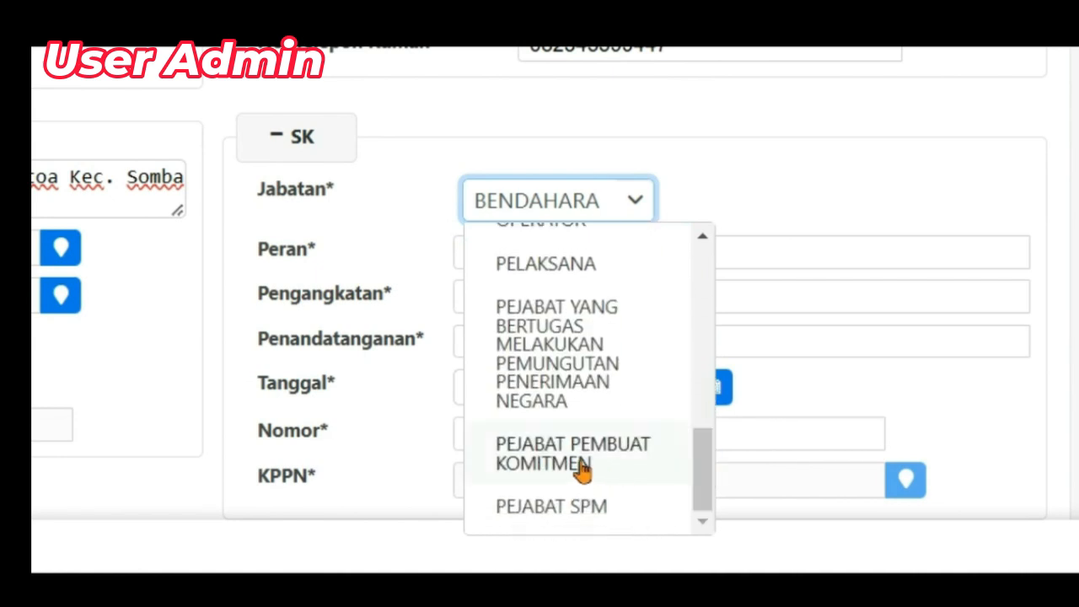
{"action": "left_click", "coordinate": [584, 472]}
{"action": "left_click", "coordinate": [506, 259]}
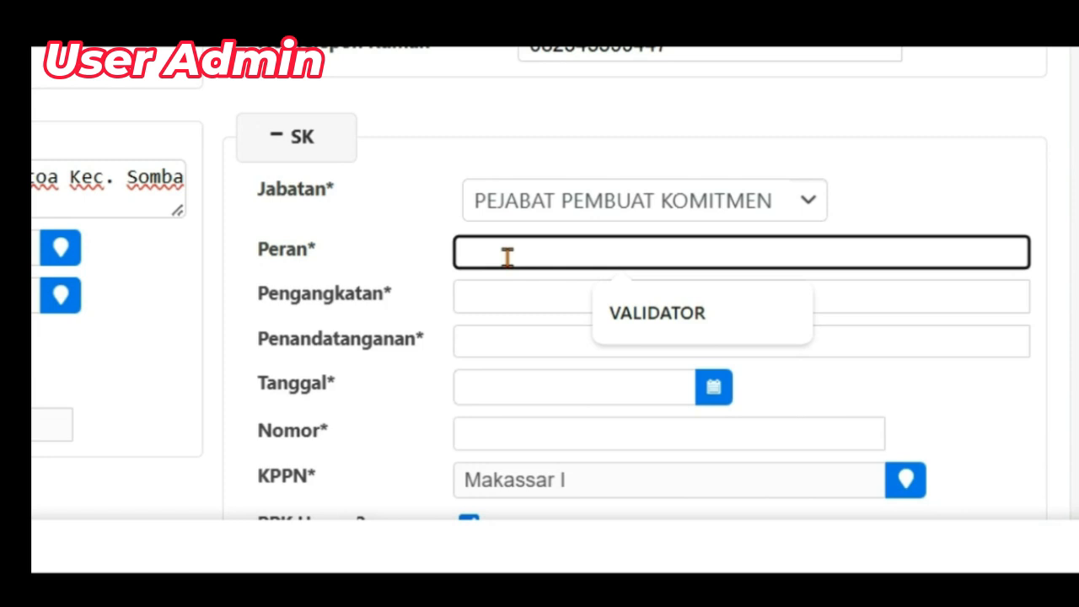
{"action": "left_click", "coordinate": [658, 313]}
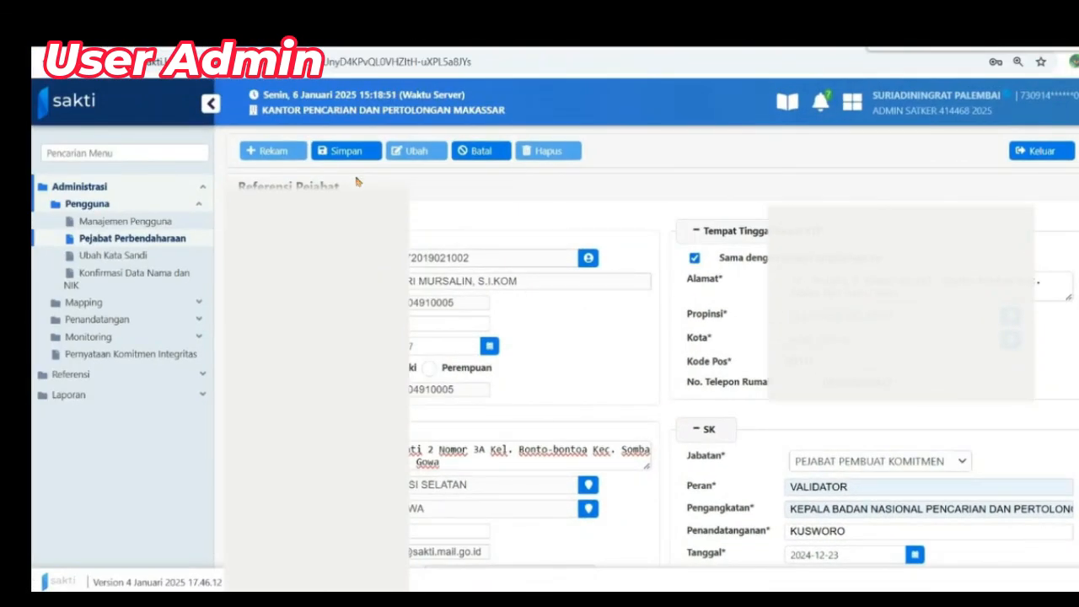
Save the new Pejabat Pembuat Komitmen record and confirm the save
{"action": "left_click", "coordinate": [345, 151]}
{"action": "left_click", "coordinate": [605, 371]}
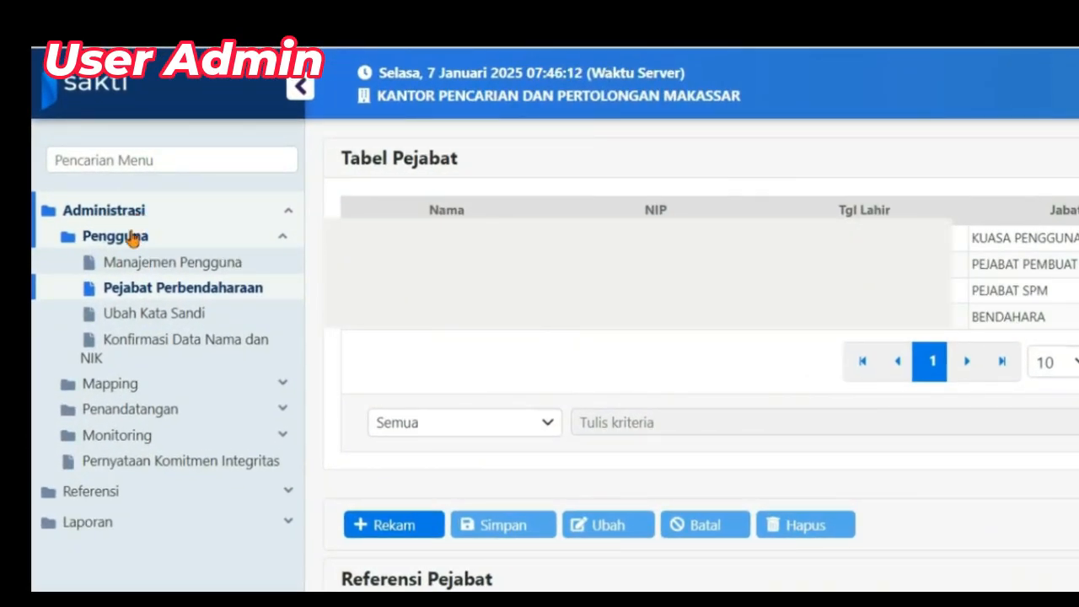
Move the selected operator's budget code across in Mapping Opr. Anggaran-PPK, then open Mapping Opr. Pelaksanaan dan PPK
{"action": "left_click", "coordinate": [106, 388]}
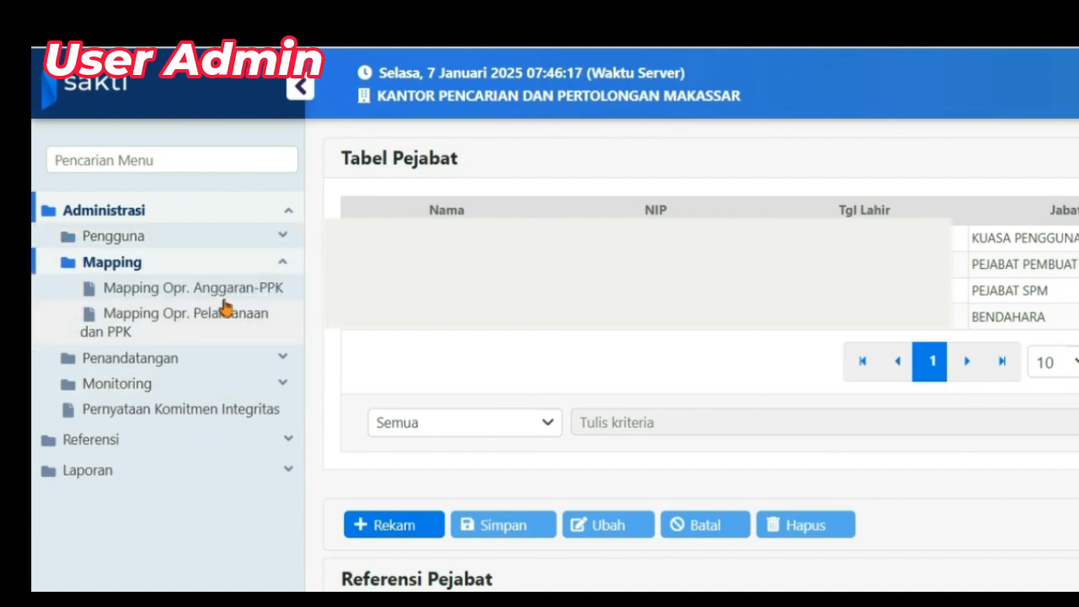
{"action": "left_click", "coordinate": [224, 296]}
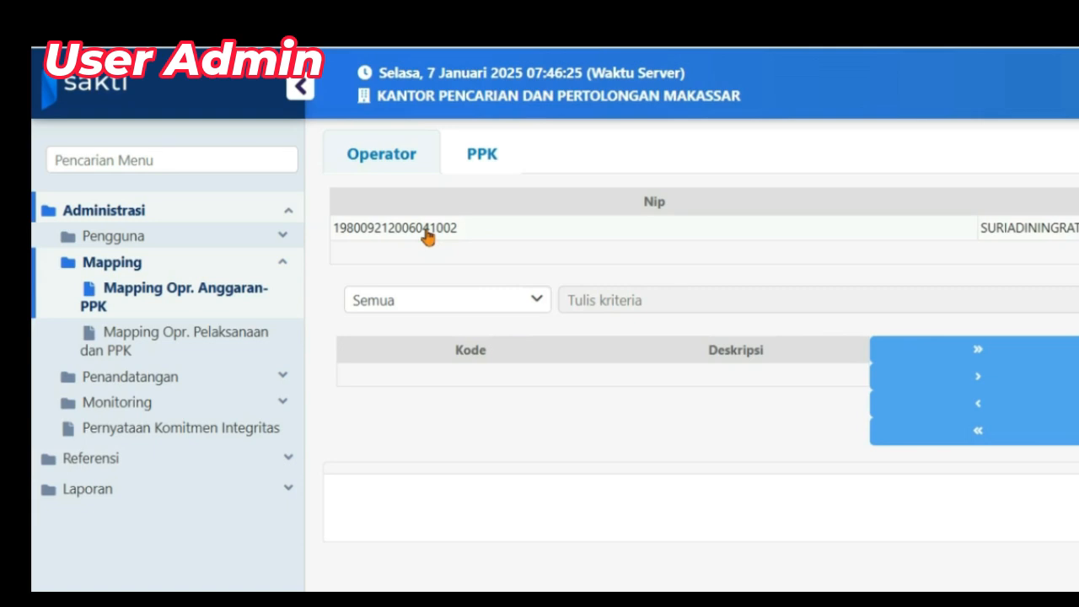
{"action": "left_click", "coordinate": [428, 237]}
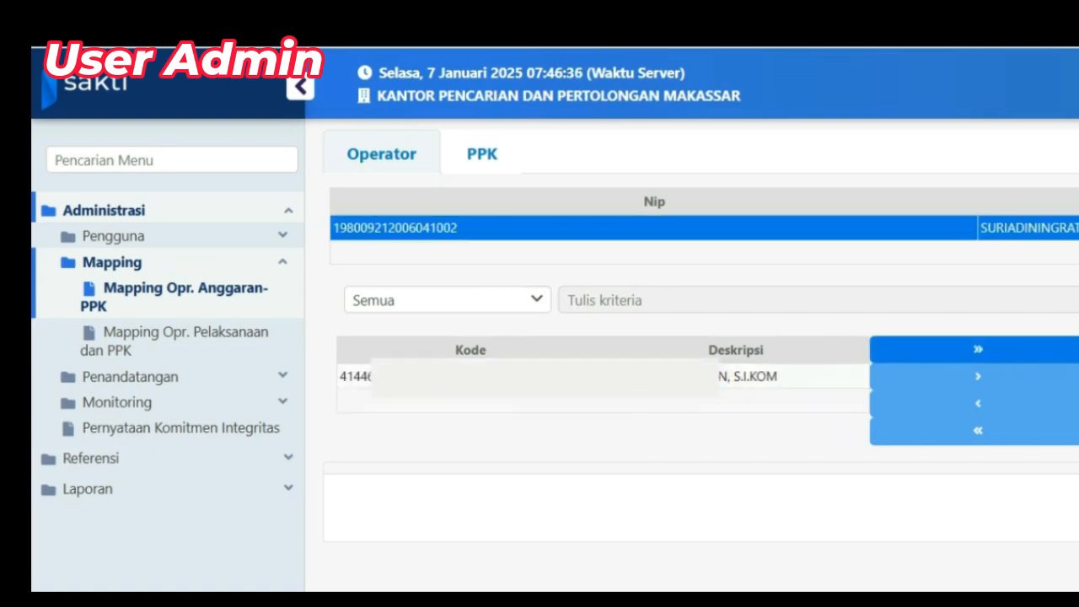
{"action": "left_click", "coordinate": [979, 356]}
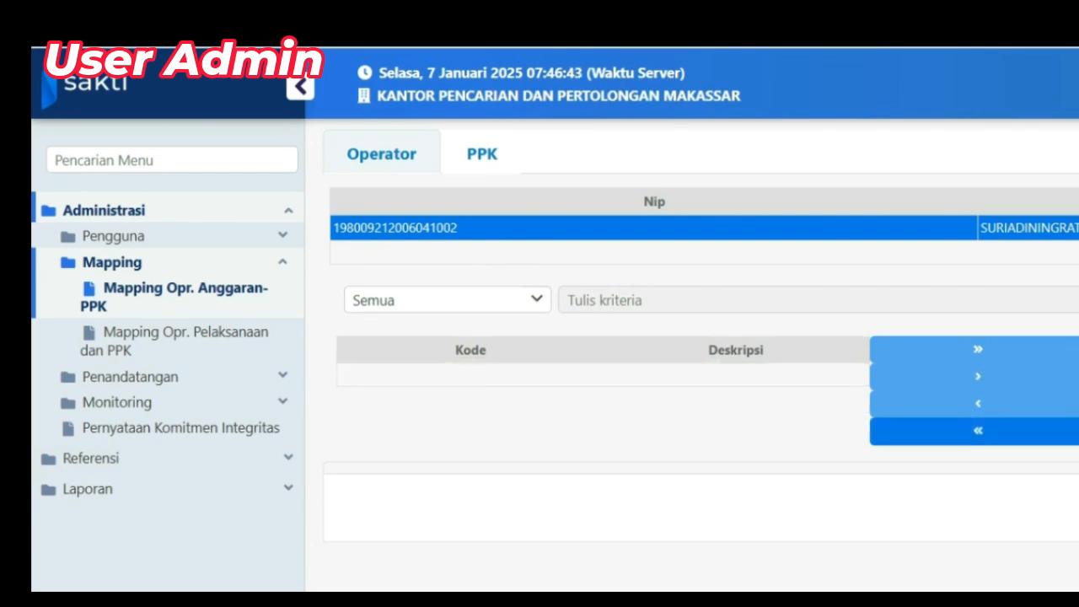
{"action": "left_click", "coordinate": [188, 343]}
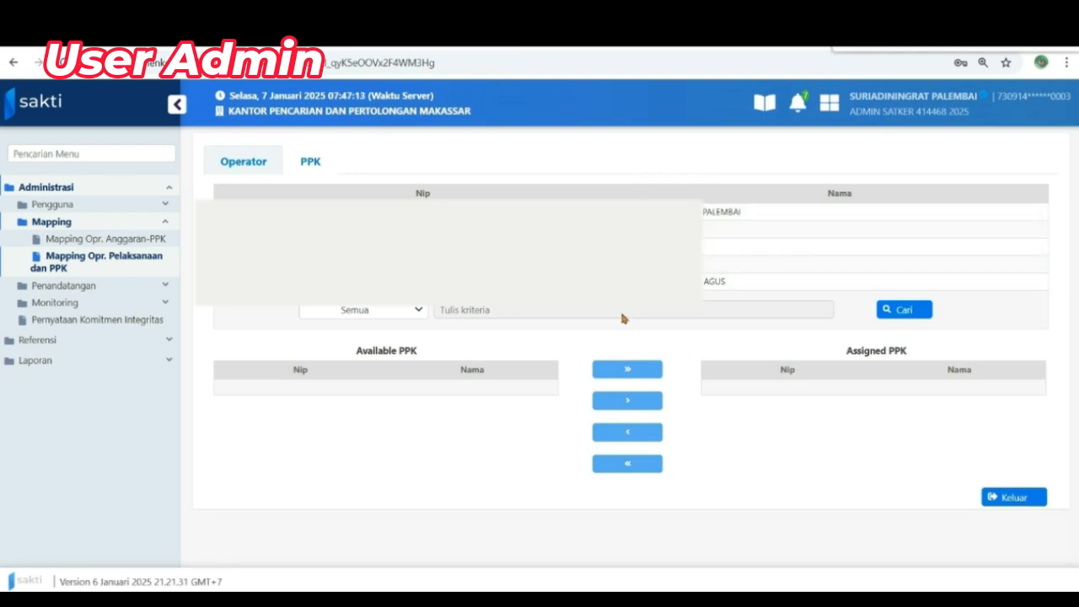
On the PPK side, assign all available operators to the newly registered PPK
{"action": "left_click", "coordinate": [312, 162]}
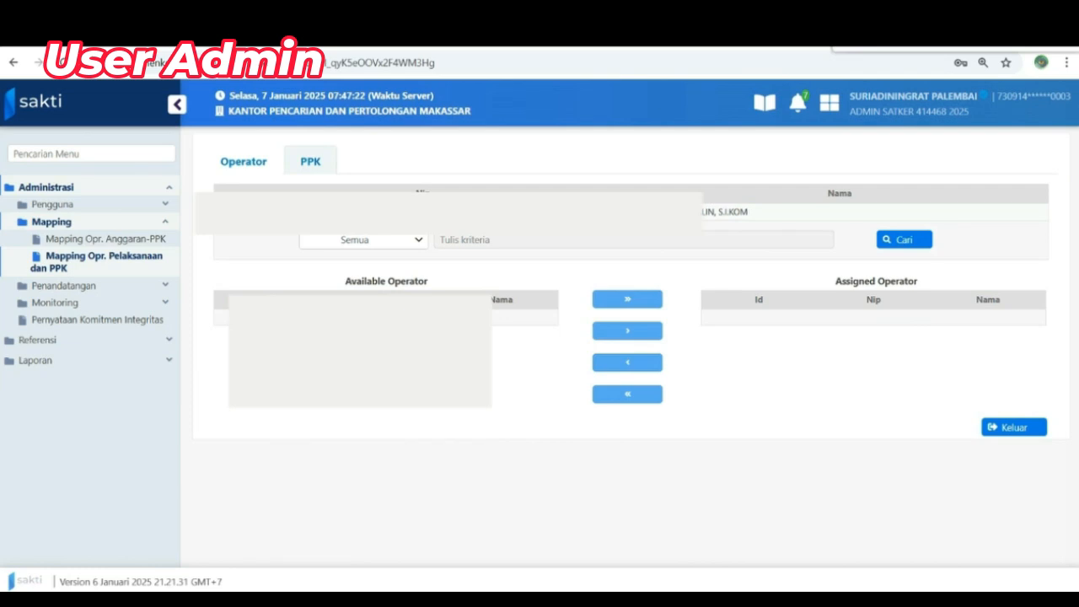
{"action": "left_click", "coordinate": [715, 213]}
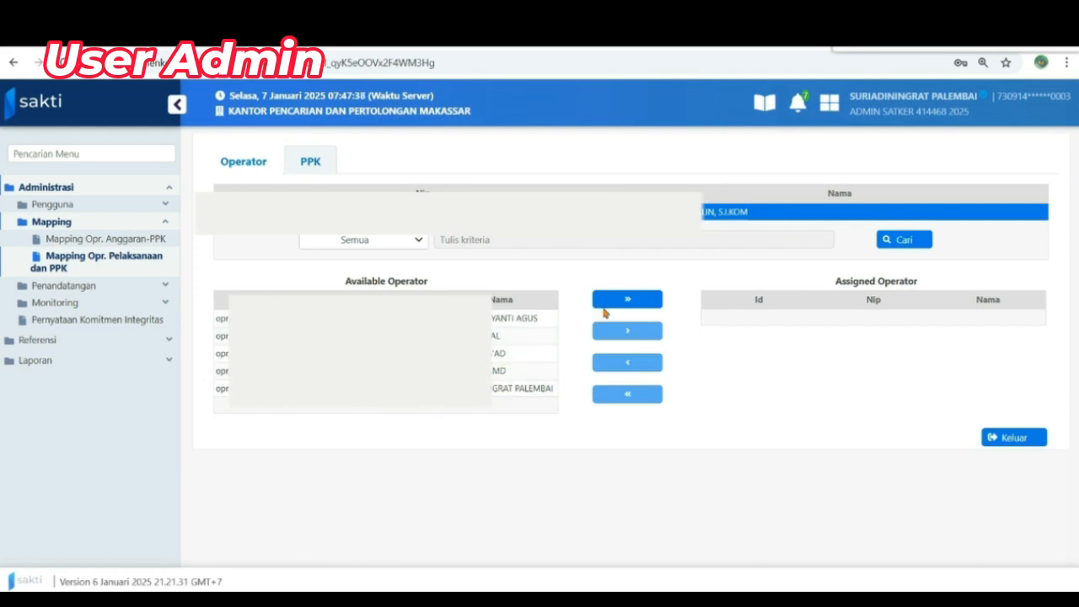
{"action": "left_click", "coordinate": [627, 300]}
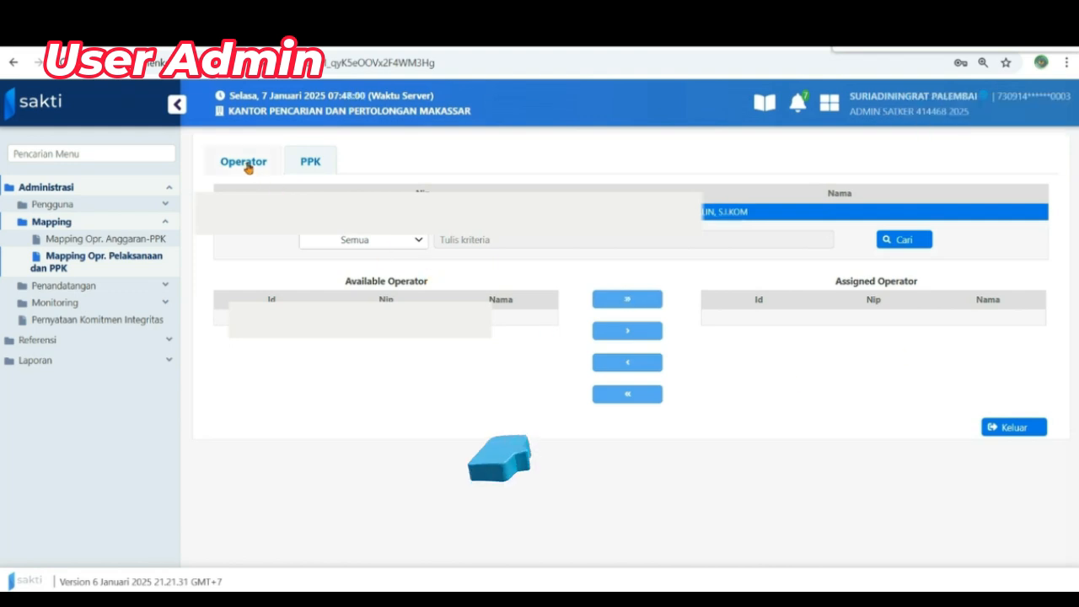
{"action": "left_click", "coordinate": [311, 161]}
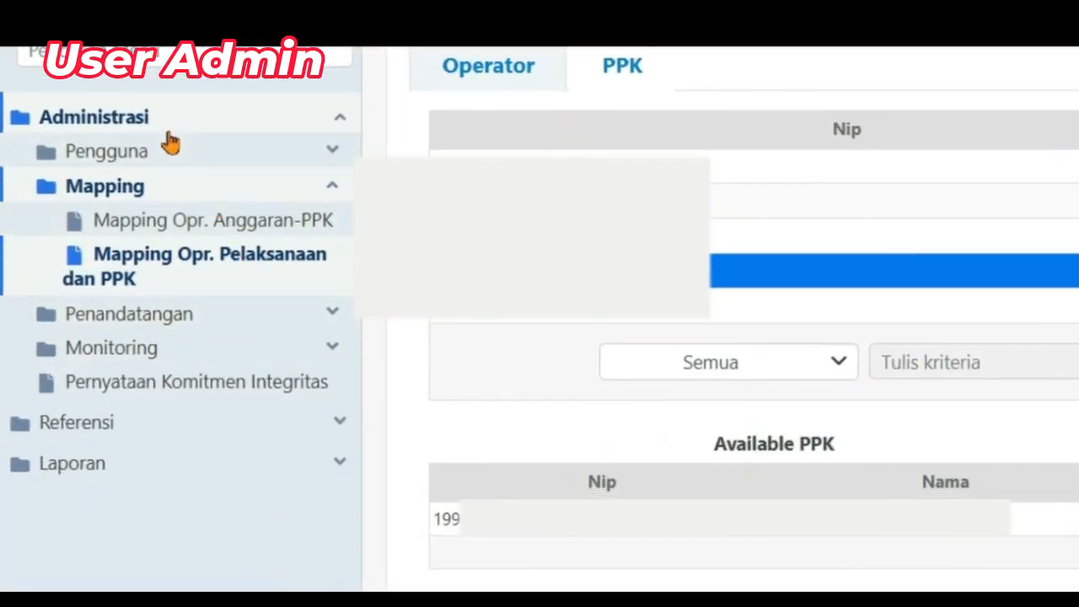
Open the signatory settings and choose the PPK official as the Penandatangan Non Aset
{"action": "left_click", "coordinate": [152, 318]}
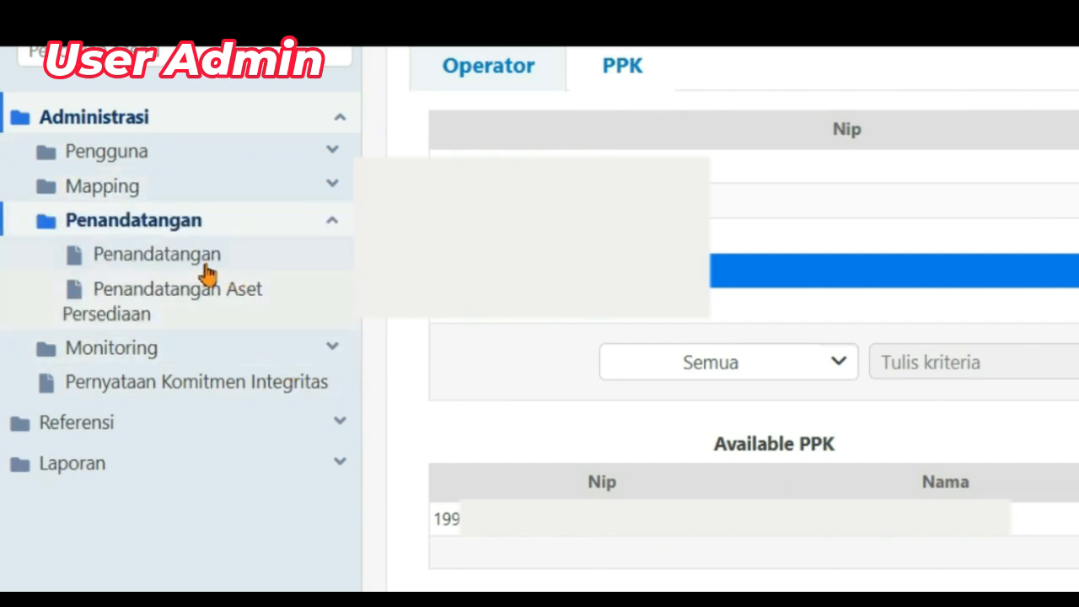
{"action": "left_click", "coordinate": [179, 263]}
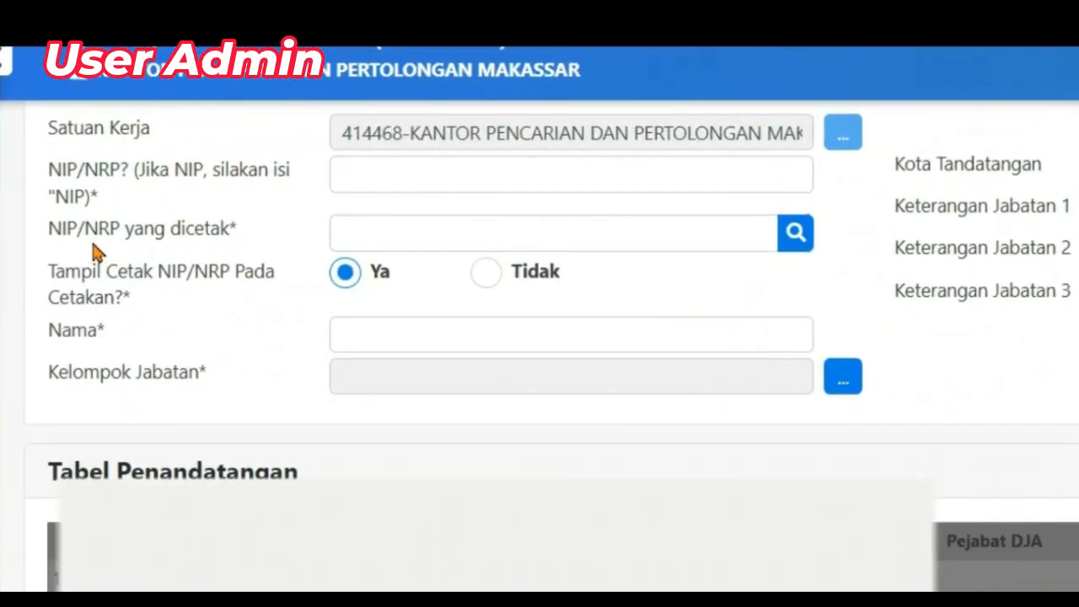
{"action": "left_click", "coordinate": [795, 235]}
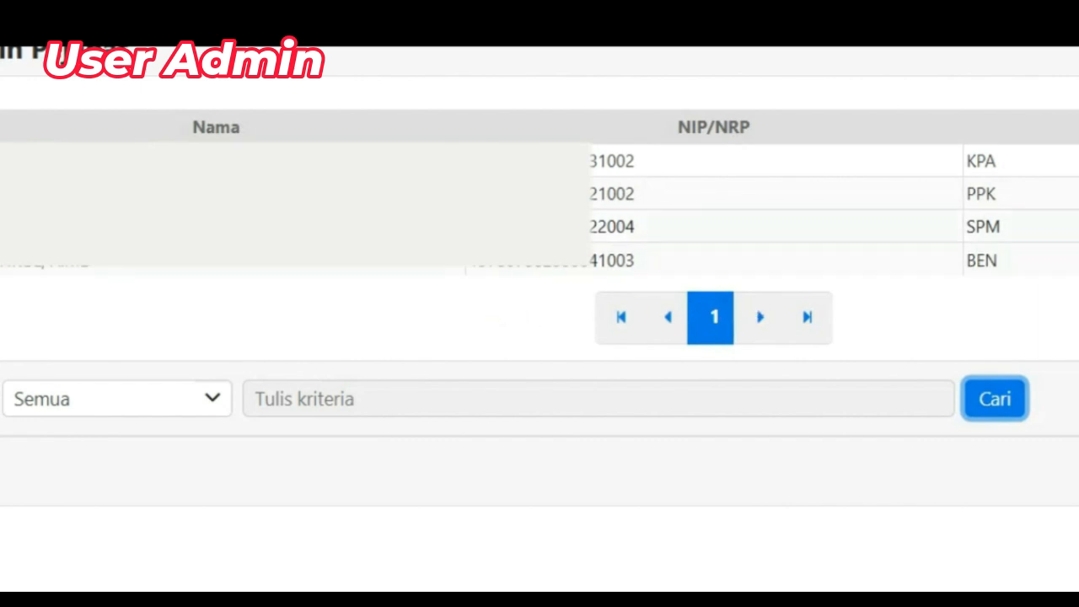
{"action": "left_click", "coordinate": [612, 194]}
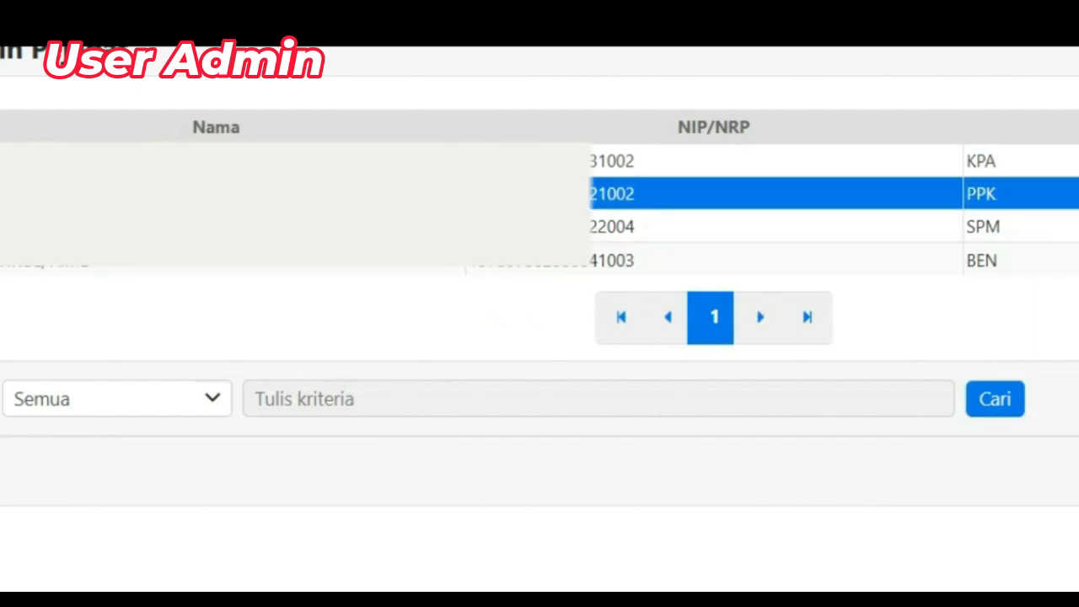
{"action": "double_click", "coordinate": [612, 194]}
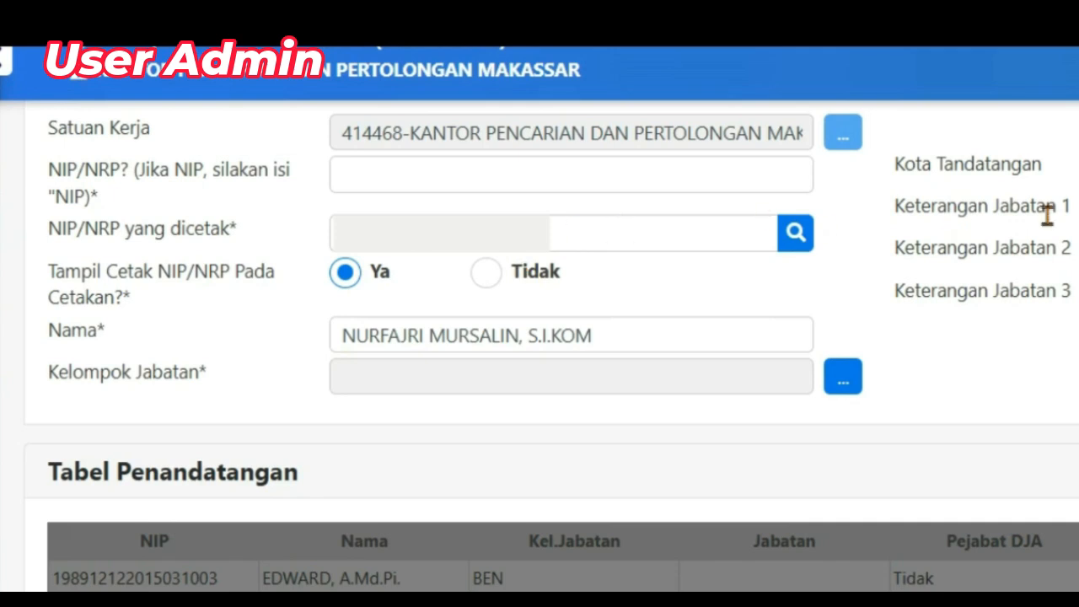
Set the NIP/NRP? field to 'NIP'
{"action": "scroll", "coordinate": [370, 405], "scroll_direction": "up", "scroll_amount": 3}
{"action": "left_click", "coordinate": [369, 405]}
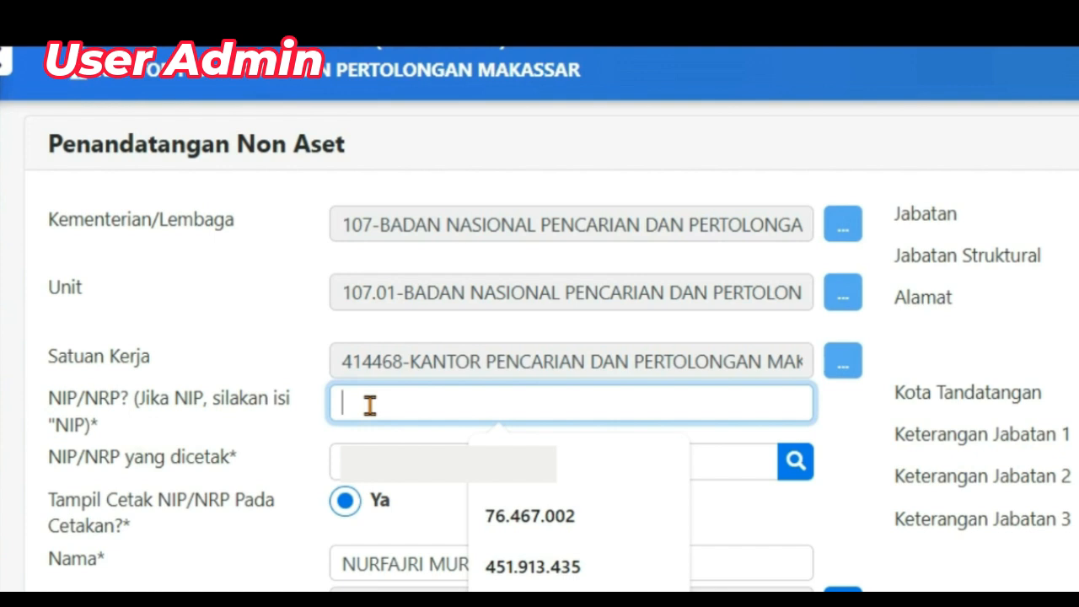
{"action": "type", "text": "NIP"}
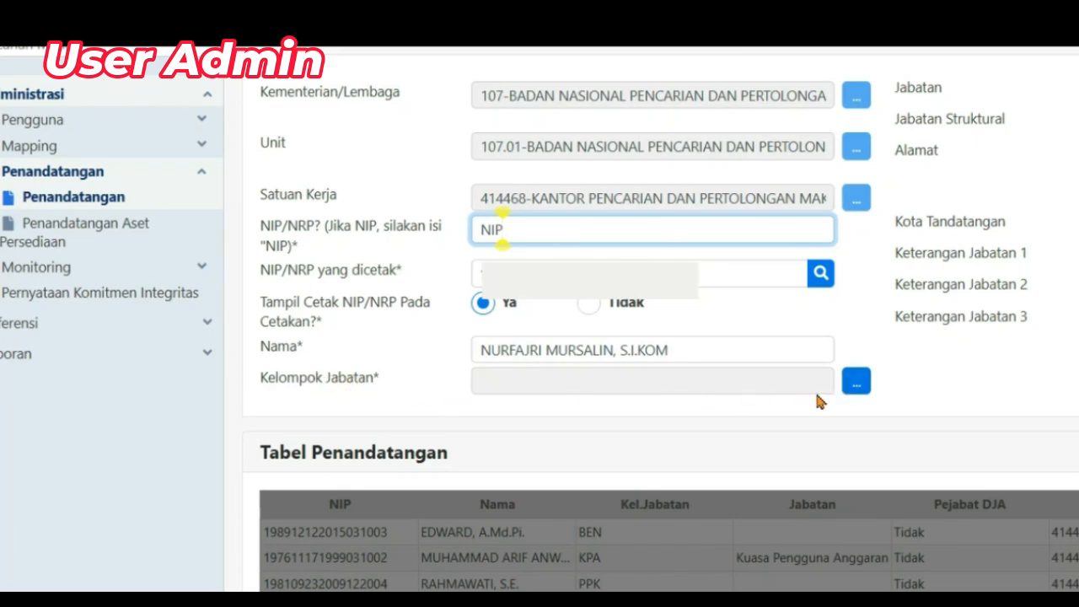
Set Kelompok Jabatan to PPK-PEJABAT PEMBUAT KOMITMEN and Kota Tandatangan to Makassar
{"action": "left_click", "coordinate": [857, 382]}
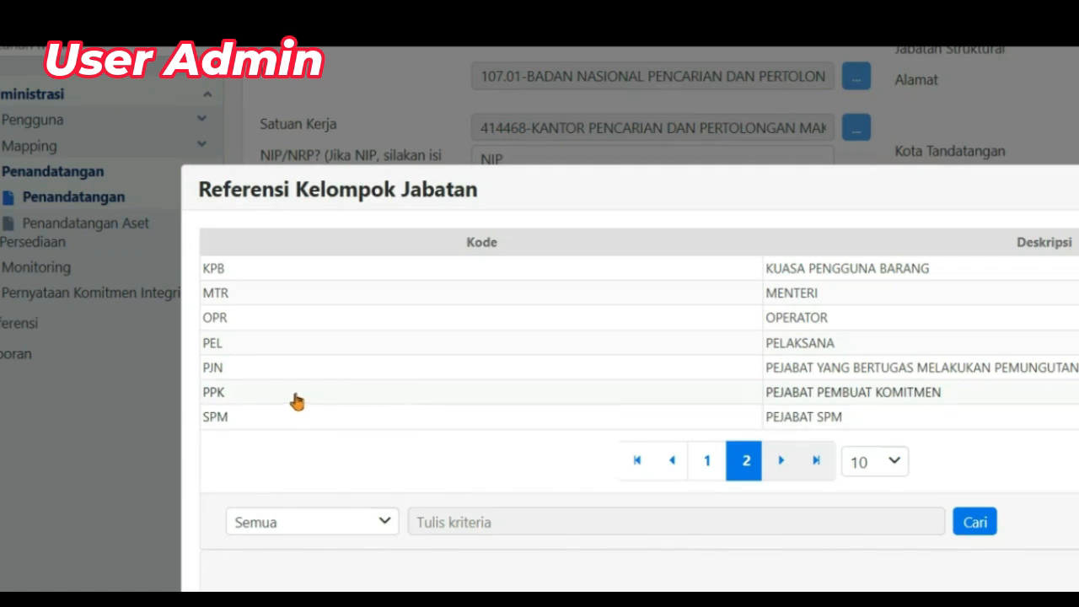
{"action": "left_click", "coordinate": [875, 399]}
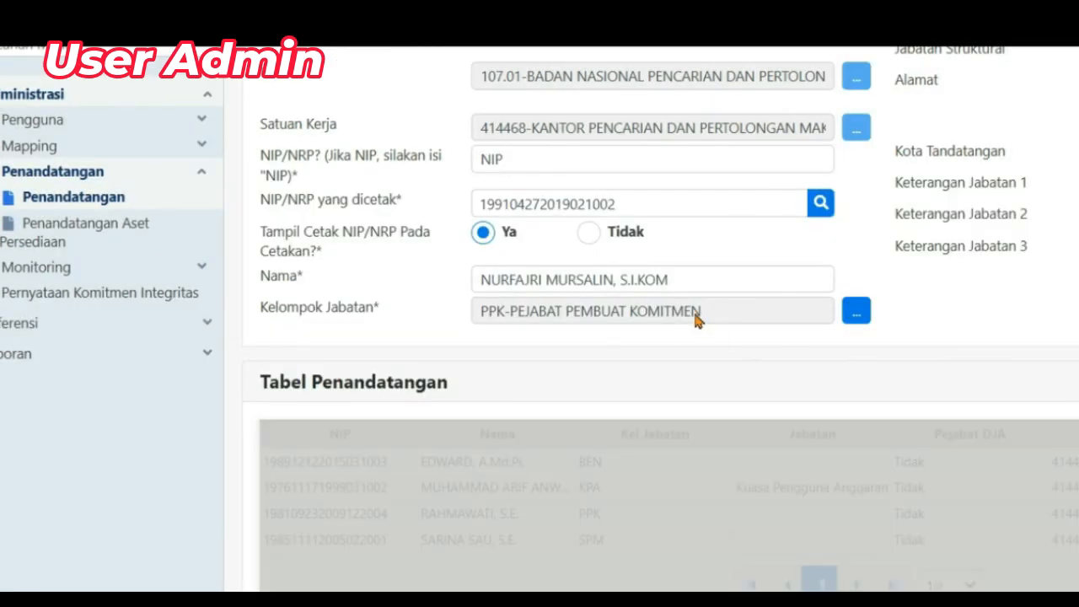
{"action": "scroll", "coordinate": [699, 318], "scroll_direction": "up", "scroll_amount": 1}
{"action": "left_click", "coordinate": [975, 162]}
{"action": "left_click", "coordinate": [975, 187]}
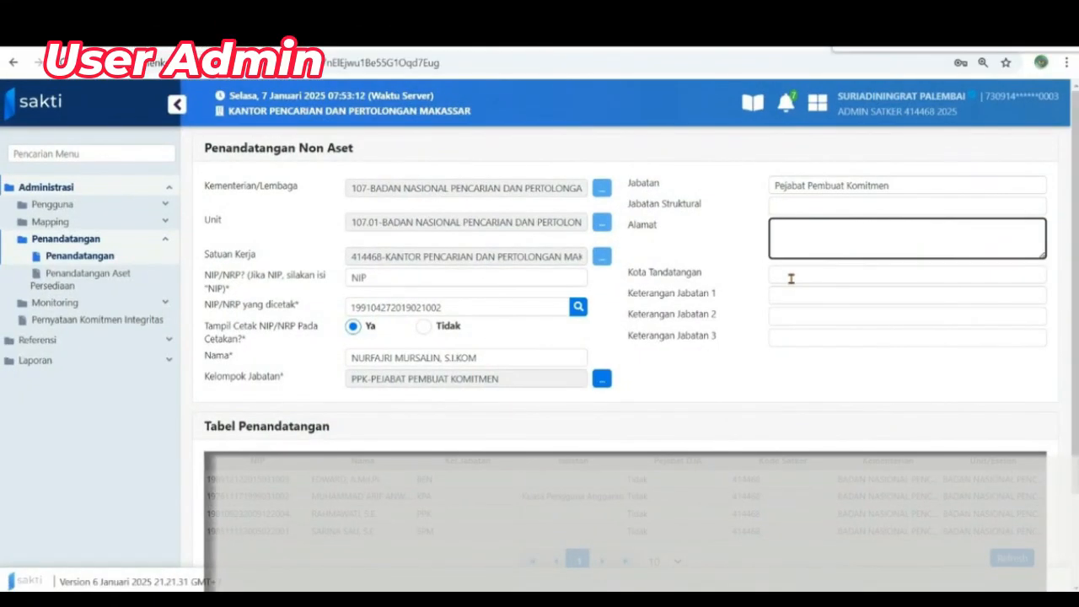
{"action": "left_click", "coordinate": [791, 277]}
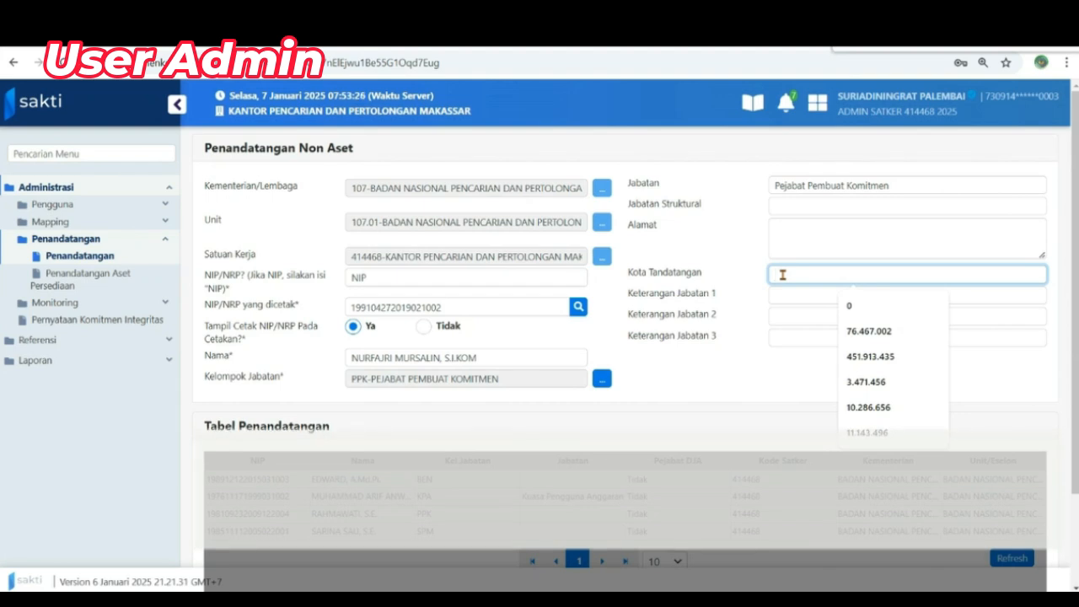
{"action": "type", "text": "M"}
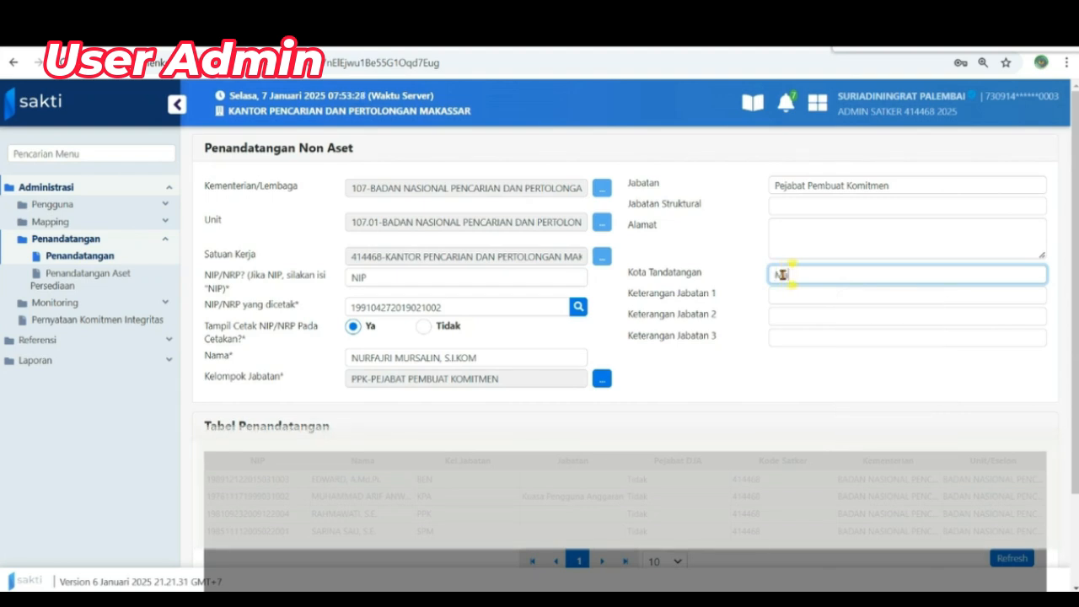
{"action": "type", "text": "akassar"}
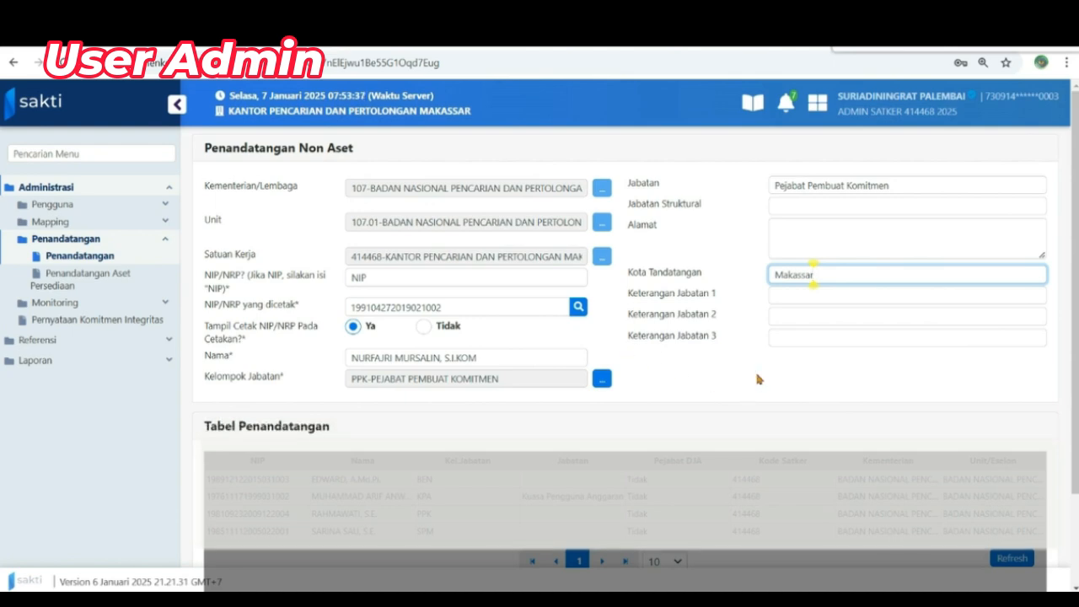
{"action": "scroll", "coordinate": [757, 380], "scroll_direction": "down", "scroll_amount": 1}
Save the PPK signer record, confirming with Ya
{"action": "left_click", "coordinate": [312, 542]}
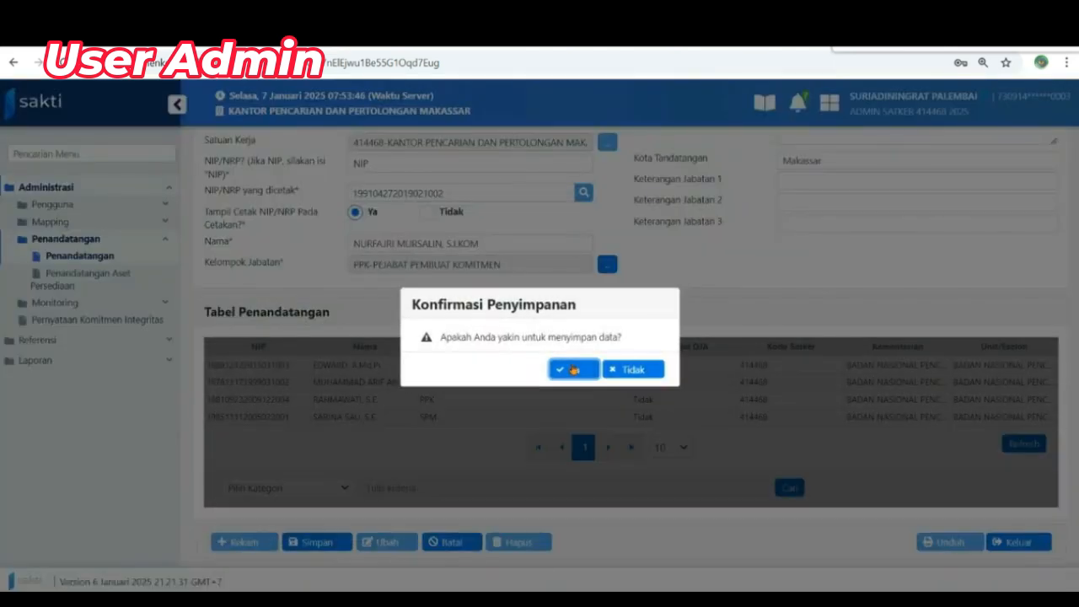
{"action": "left_click", "coordinate": [571, 370]}
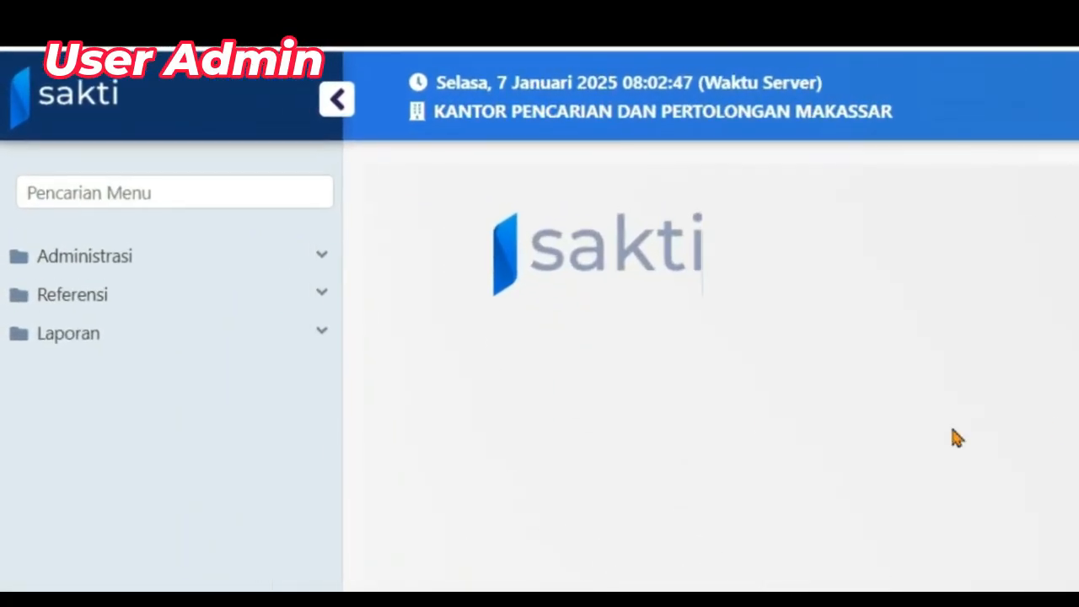
Open Administrasi > Pengguna > Pejabat Perbendaharaan and select the PPK official
{"action": "left_click", "coordinate": [177, 264]}
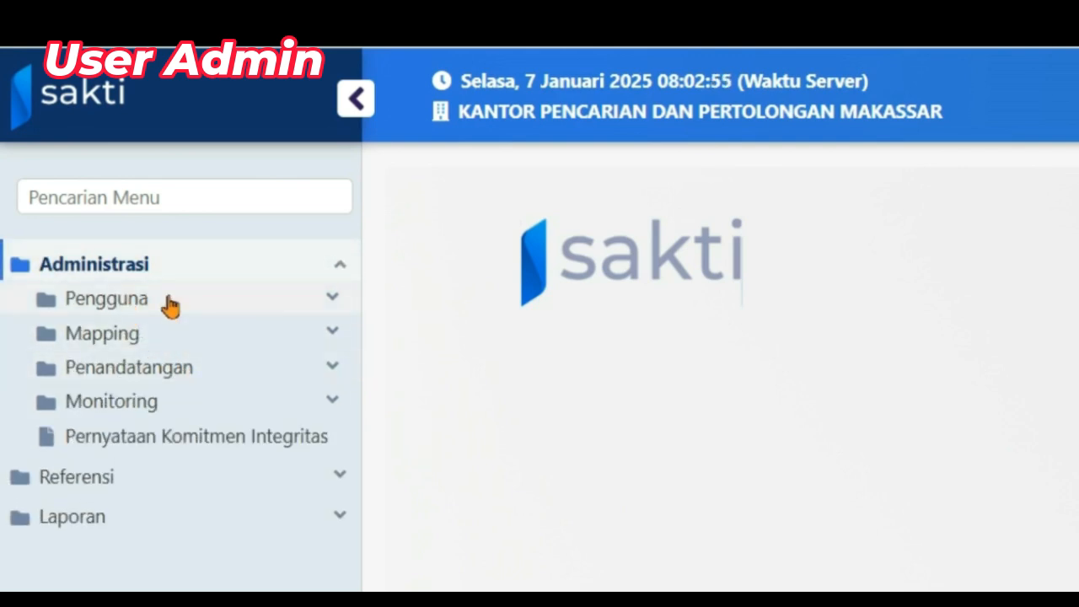
{"action": "left_click", "coordinate": [171, 306]}
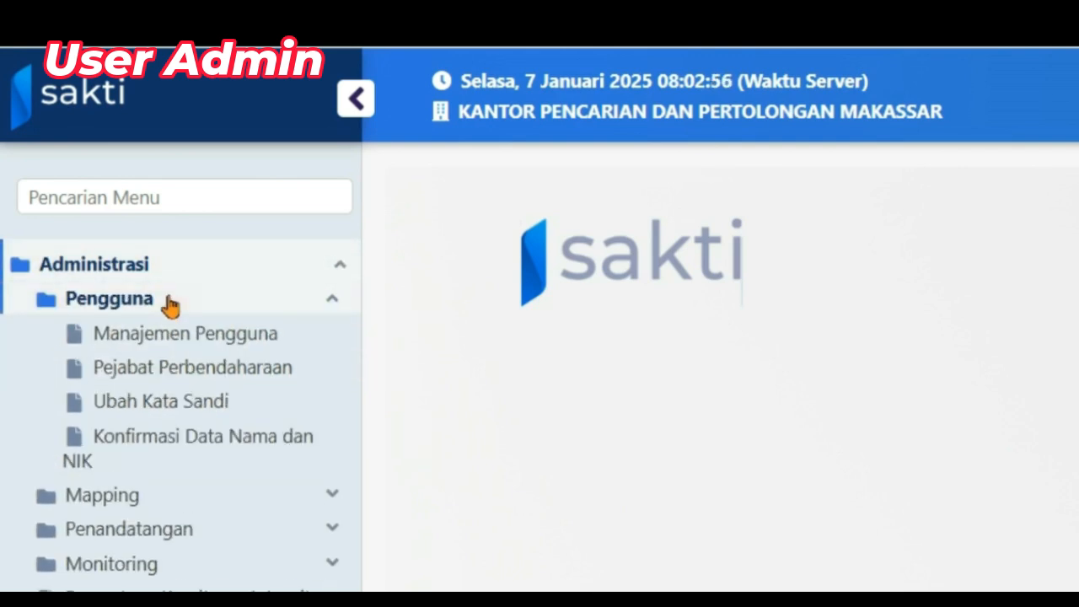
{"action": "left_click", "coordinate": [211, 378]}
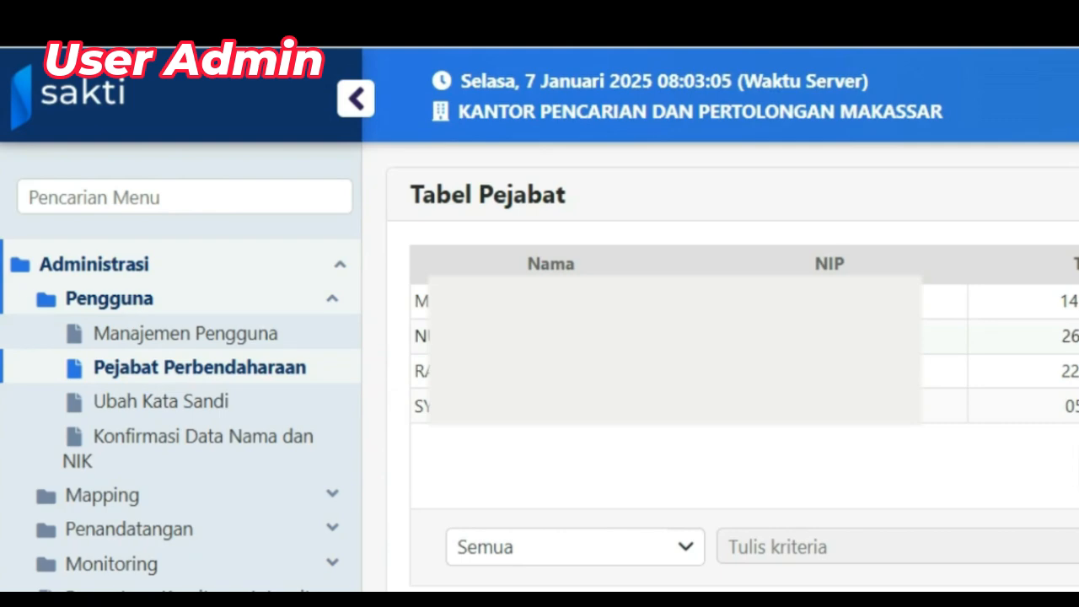
{"action": "left_click", "coordinate": [693, 336]}
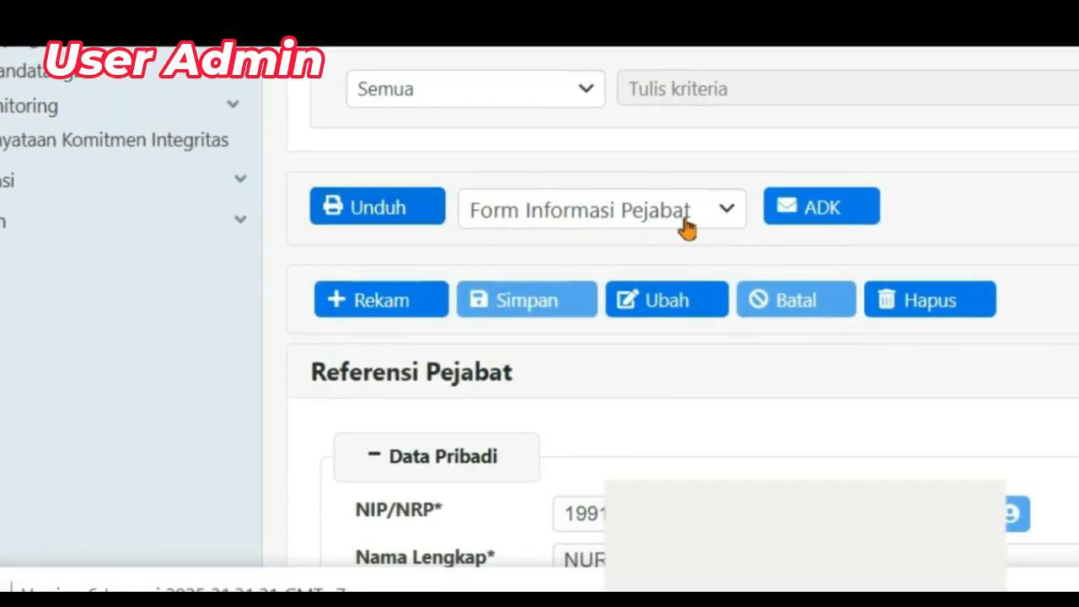
Download the PPK official's Form Aktivasi OTP as a PDF
{"action": "left_click", "coordinate": [727, 211]}
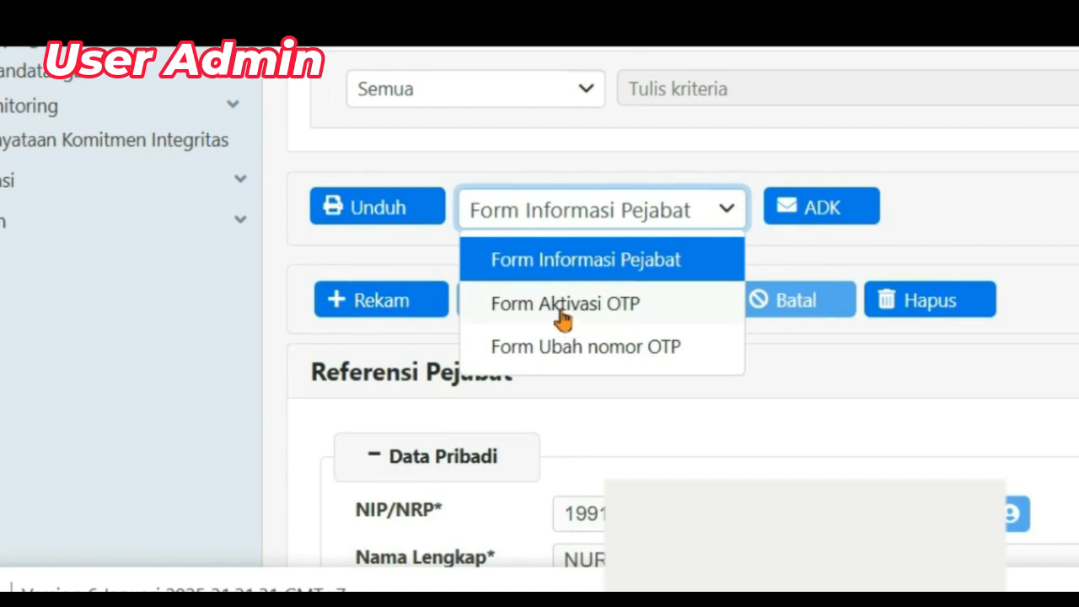
{"action": "left_click", "coordinate": [563, 319]}
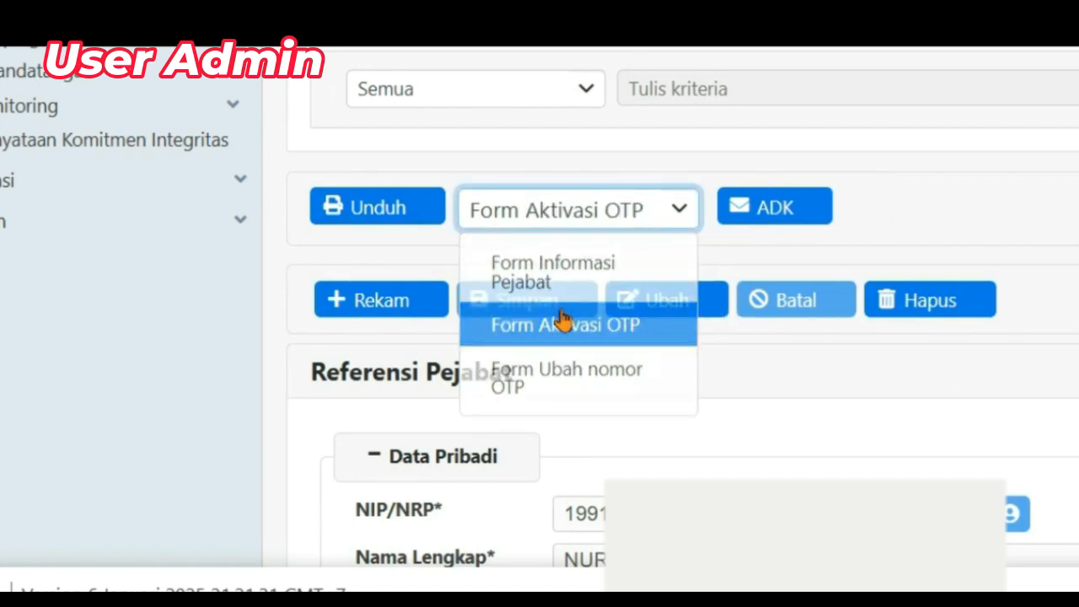
{"action": "left_click", "coordinate": [372, 218]}
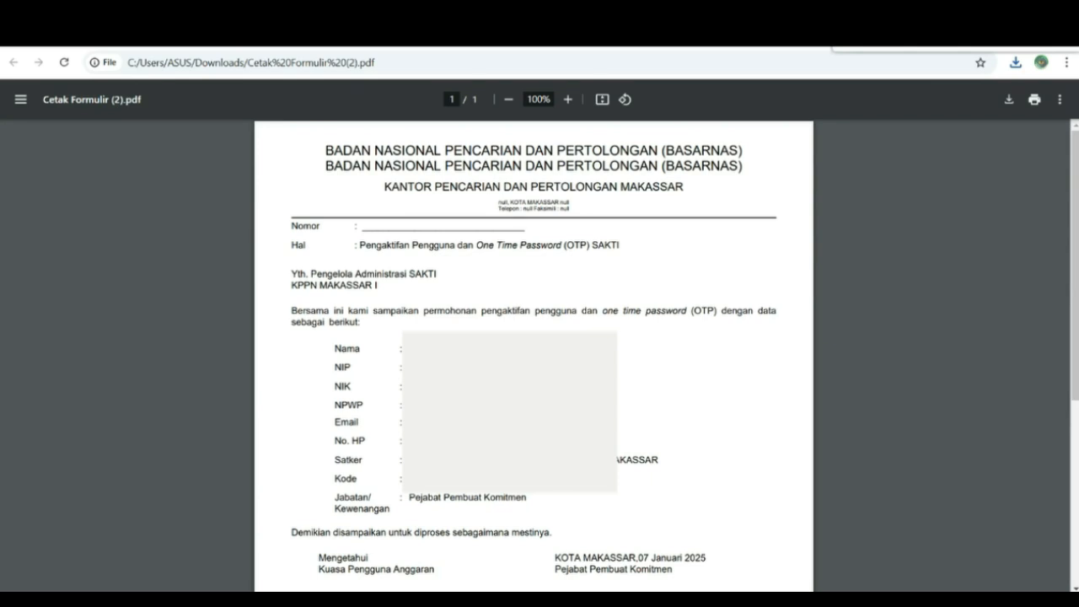
Return from the PDF tab to the SAKTI Tabel Pejabat page
{"action": "left_click", "coordinate": [362, 34]}
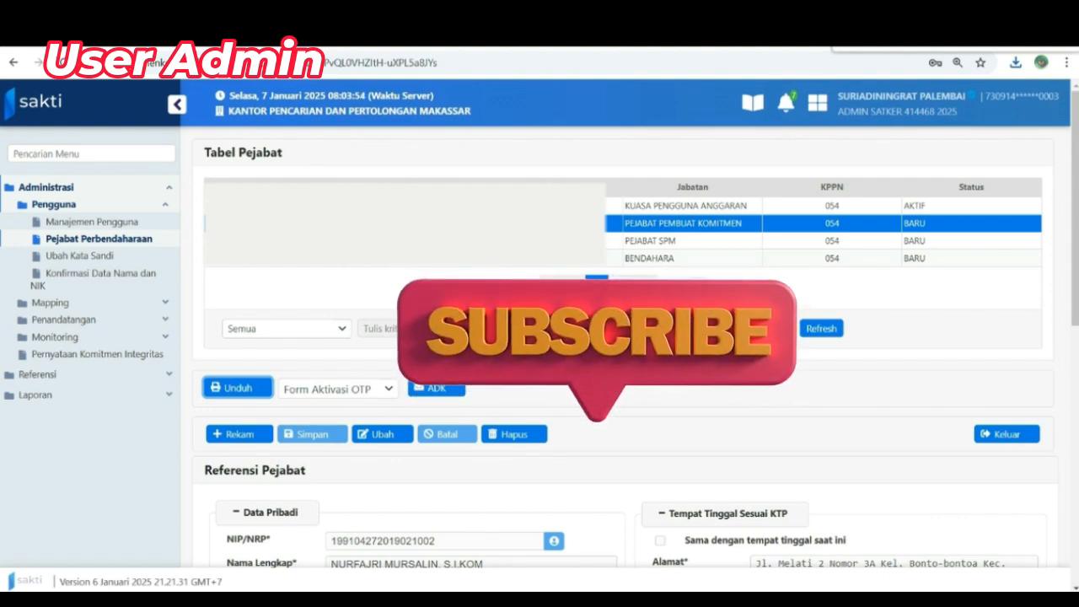
Close the officials form and, as the PPSPM user, open Pejabat Perbendaharaan
{"action": "left_click", "coordinate": [1006, 434]}
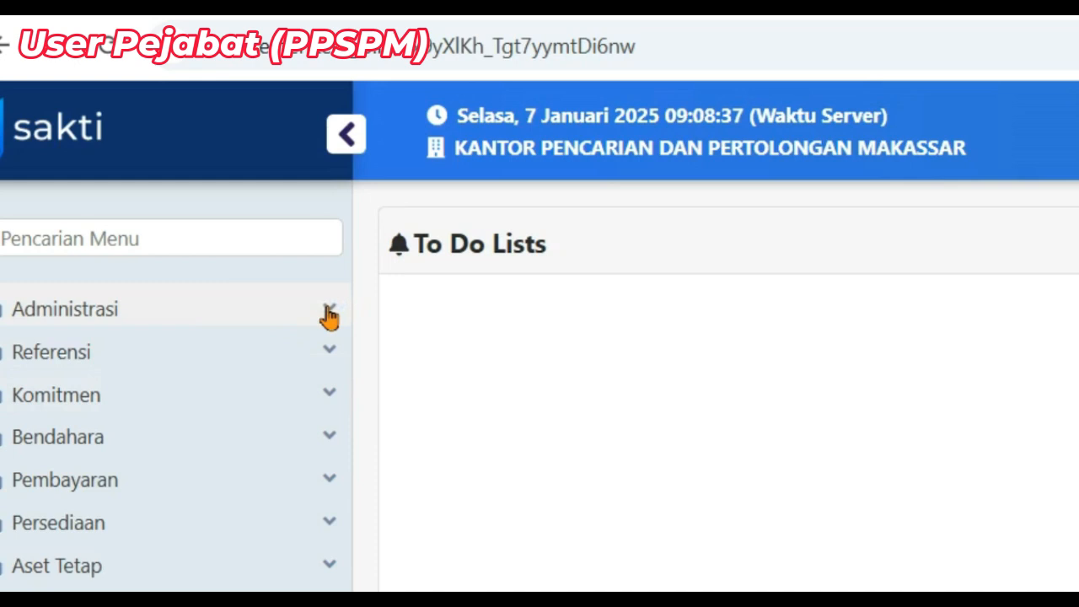
{"action": "left_click", "coordinate": [329, 313]}
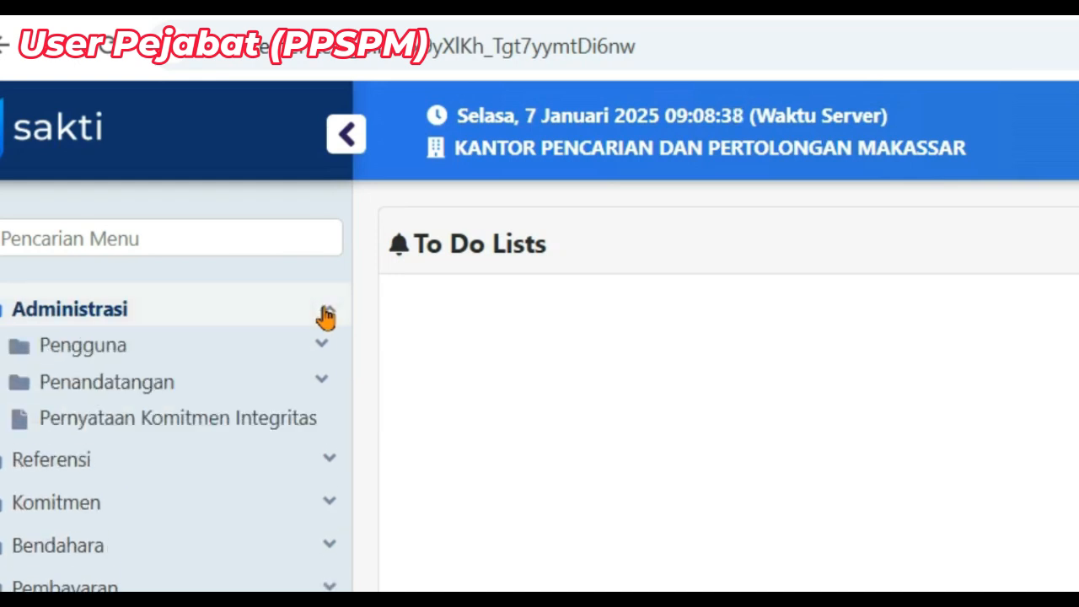
{"action": "left_click", "coordinate": [162, 357]}
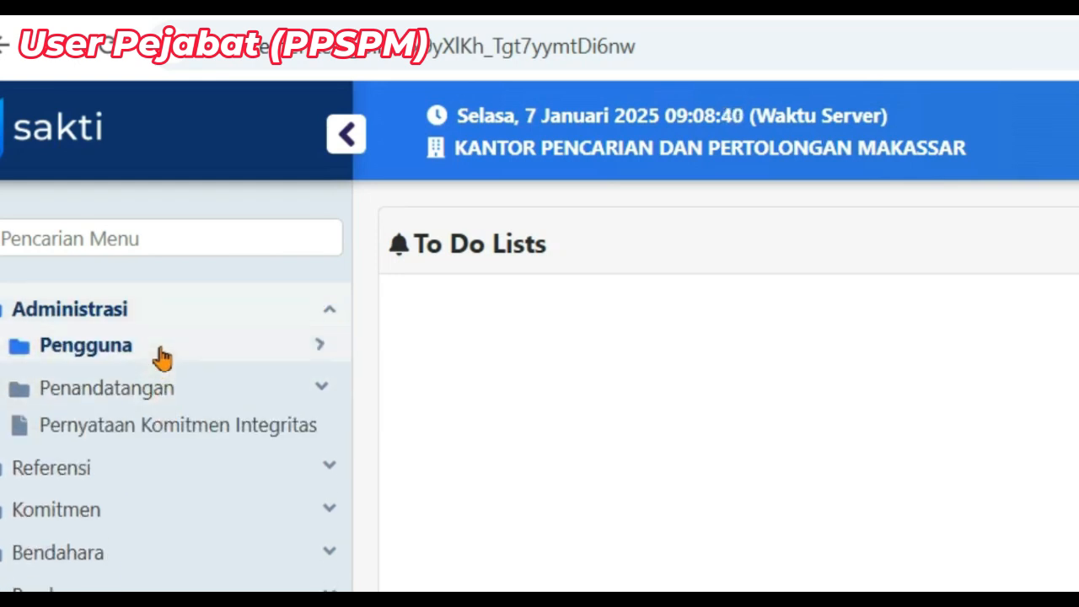
{"action": "left_click", "coordinate": [219, 430]}
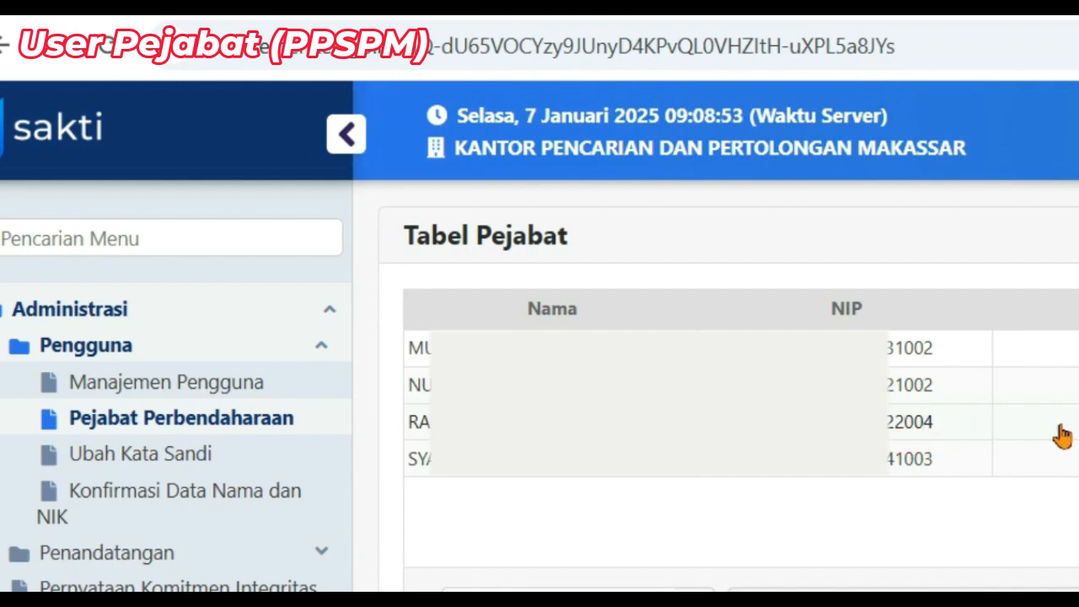
Verify the SPM official's phone number by requesting an OTP and entering the received code
{"action": "left_click", "coordinate": [928, 421]}
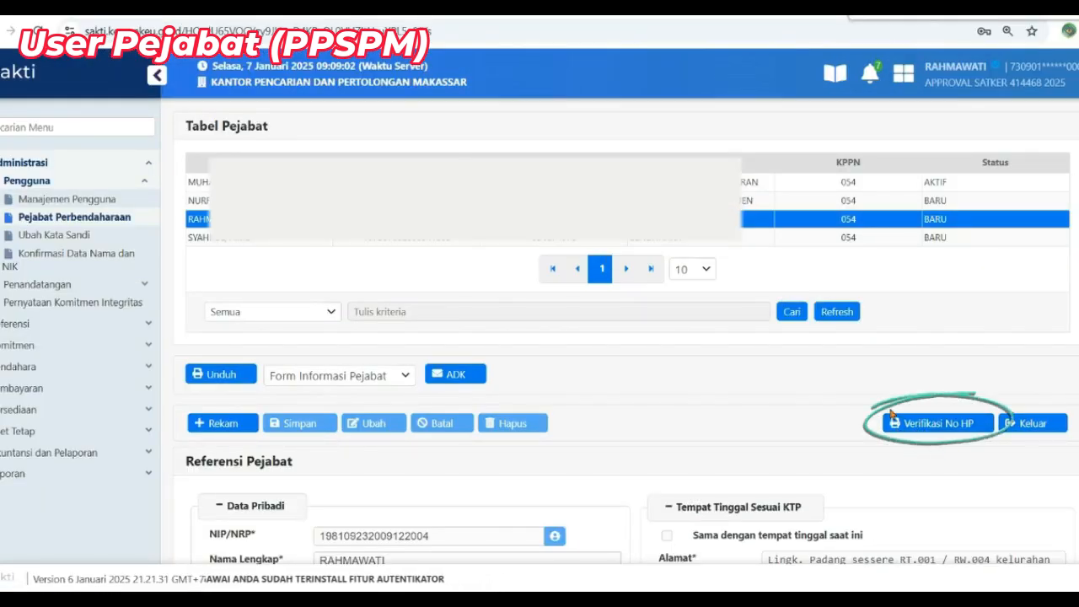
{"action": "left_click", "coordinate": [932, 432]}
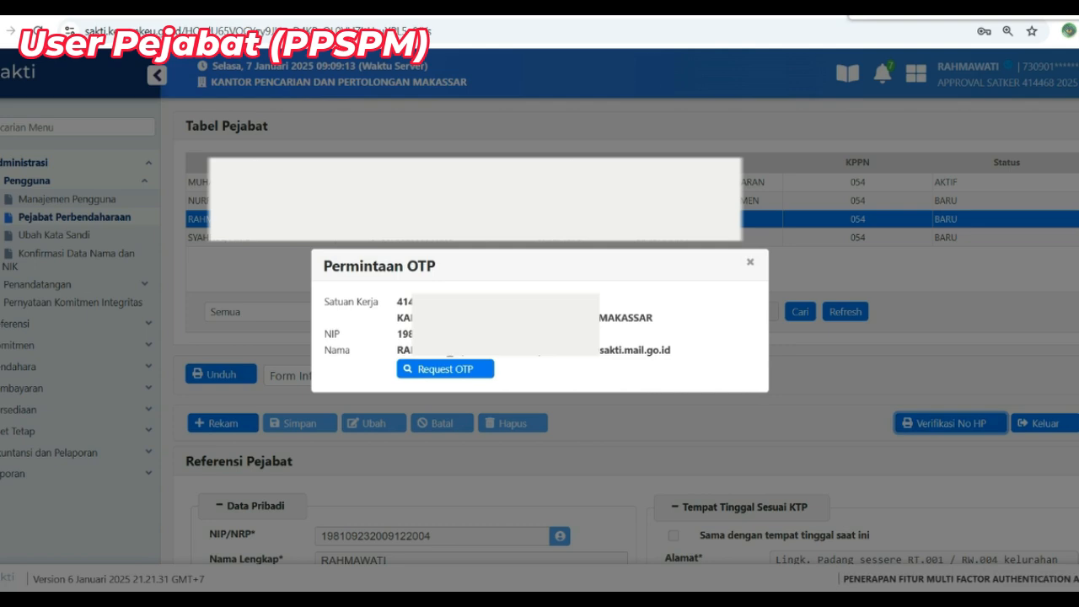
{"action": "left_click", "coordinate": [451, 376]}
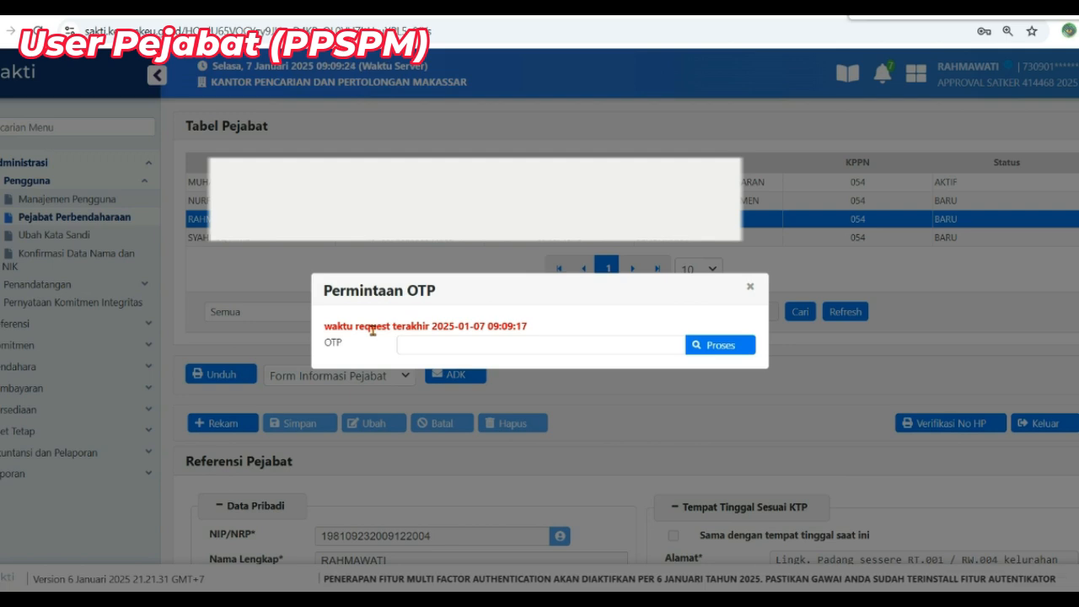
{"action": "left_click", "coordinate": [412, 345]}
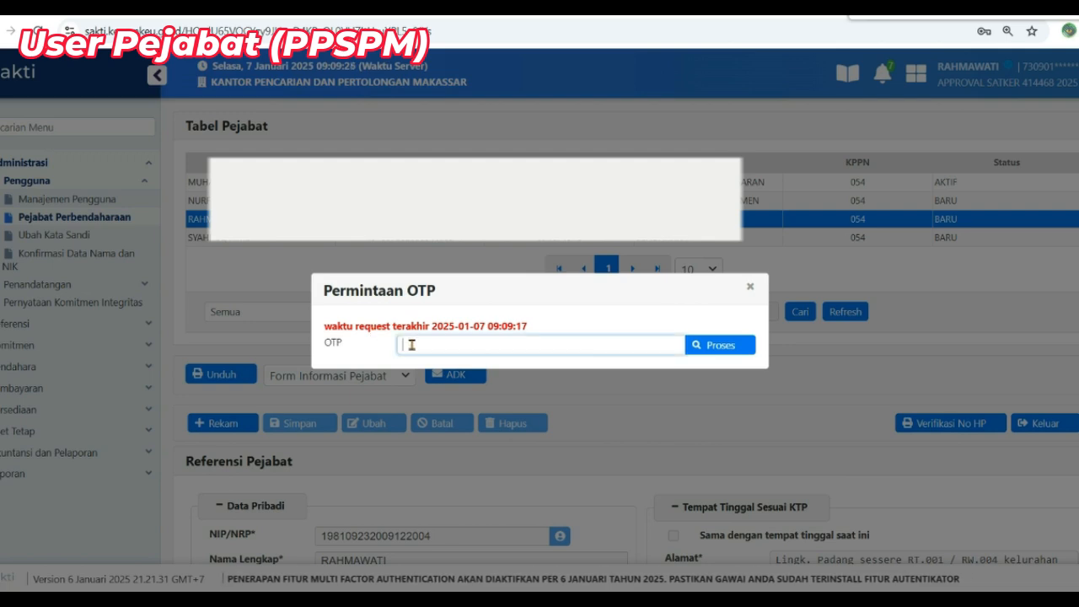
{"action": "key", "text": "ctrl+v"}
{"action": "left_click", "coordinate": [716, 345]}
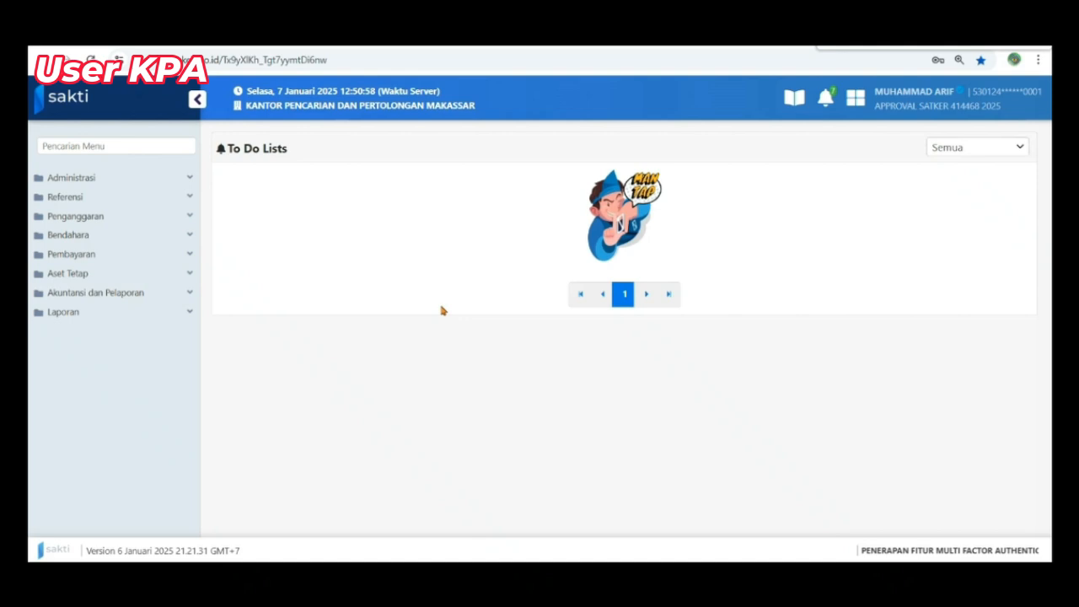
Open Pejabat Perbendaharaan under Administrasi > Pengguna and load the VERIFIKASI PEJABAT official into the form
{"action": "left_click", "coordinate": [81, 179]}
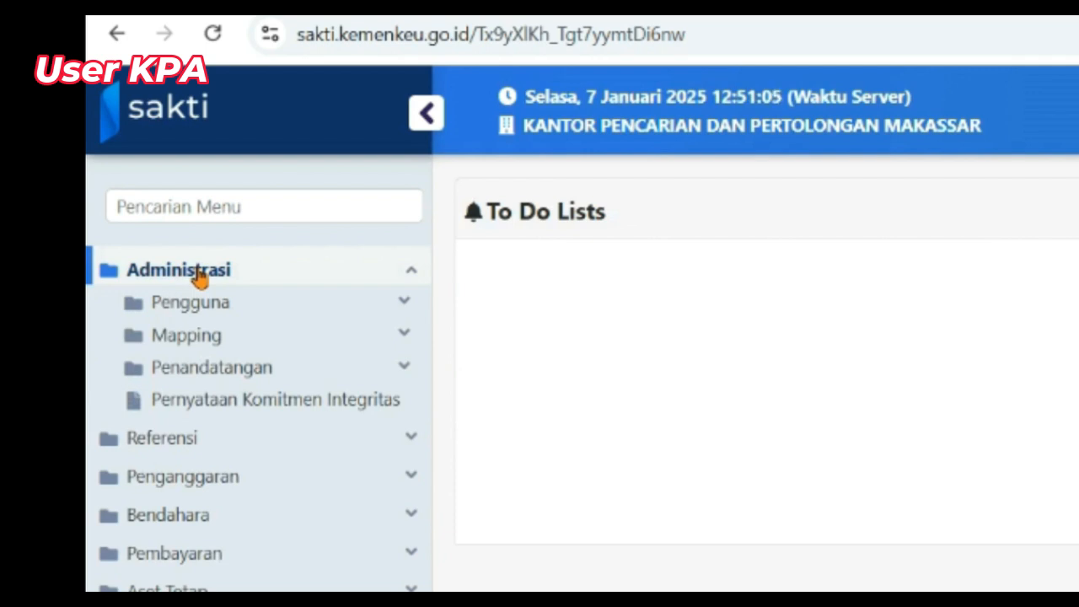
{"action": "left_click", "coordinate": [231, 302]}
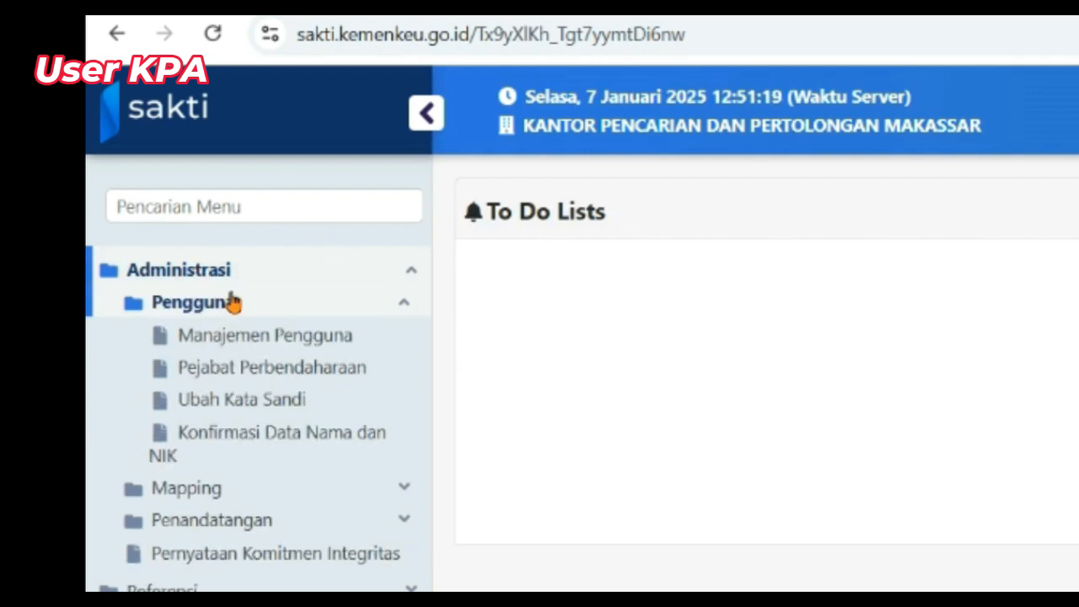
{"action": "left_click", "coordinate": [307, 373]}
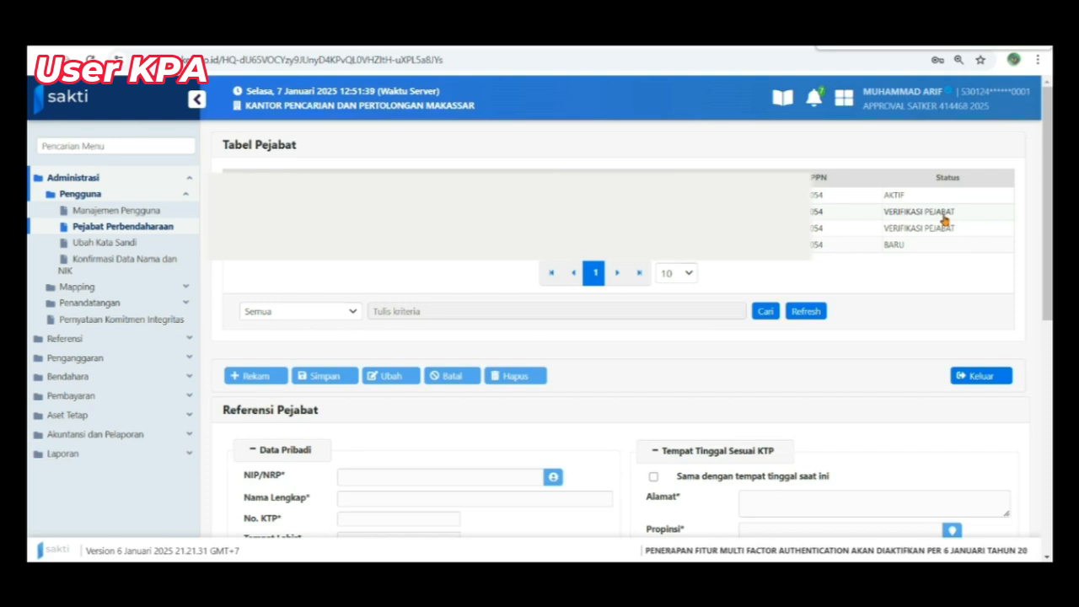
{"action": "left_click", "coordinate": [816, 213]}
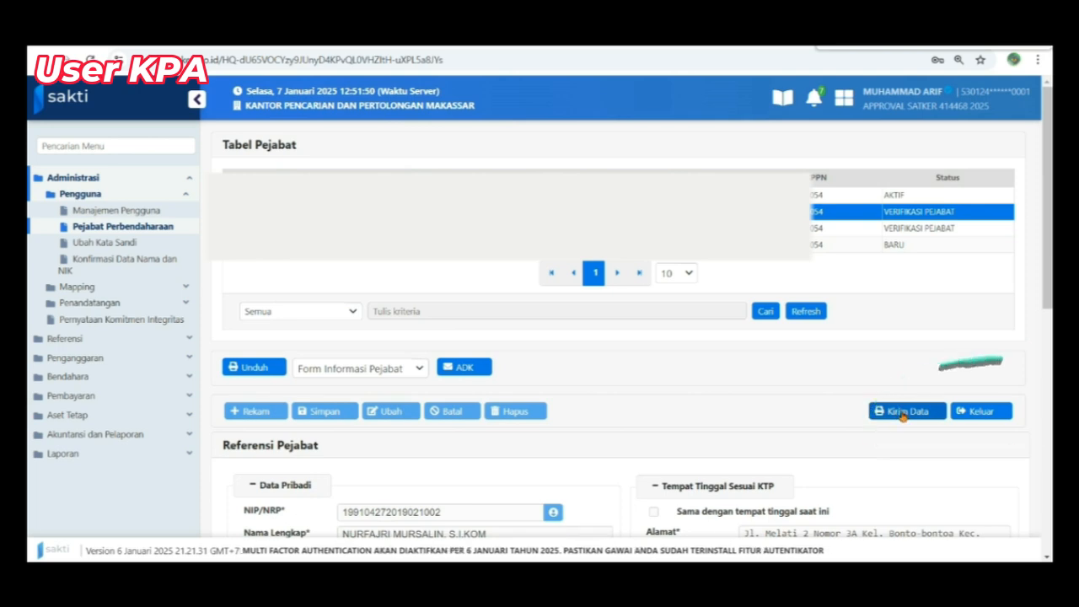
Send the loaded official's data via Kirim Data, authorising it with the requested OTP code
{"action": "left_click", "coordinate": [904, 413]}
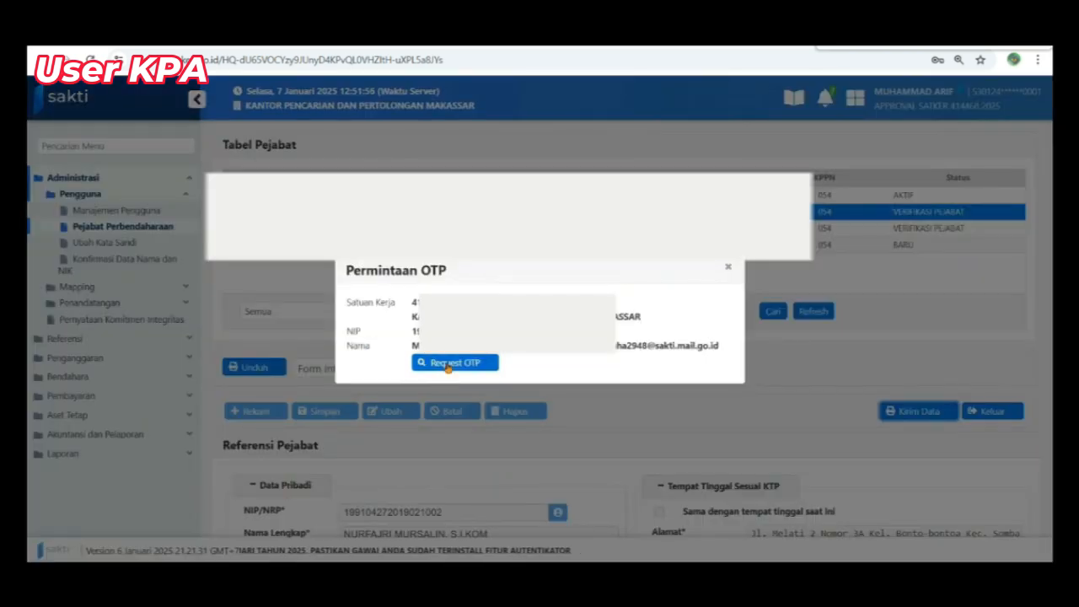
{"action": "left_click", "coordinate": [449, 371]}
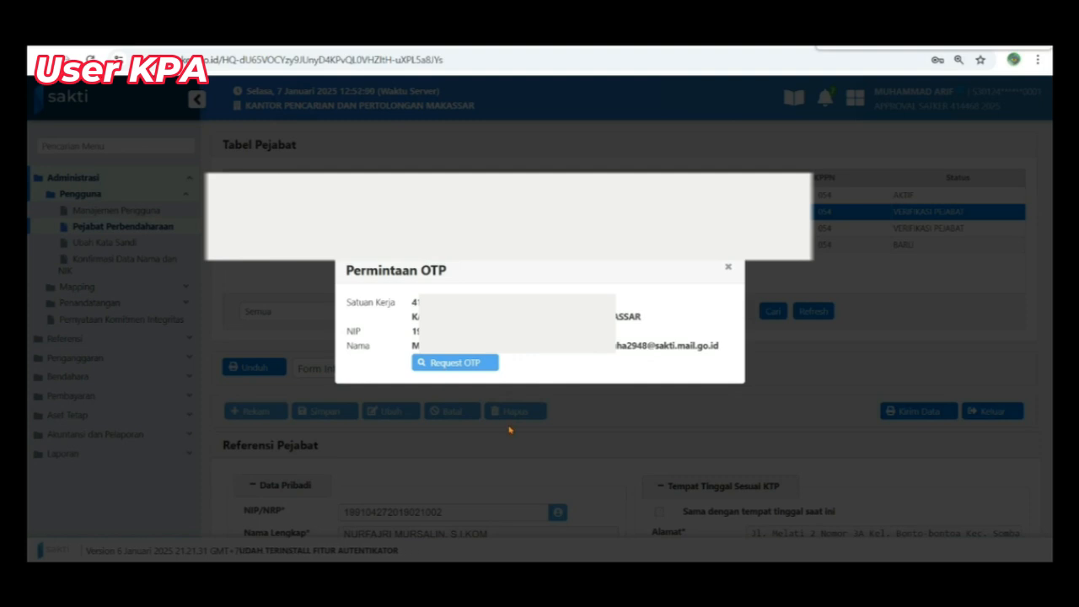
{"action": "left_click", "coordinate": [445, 341]}
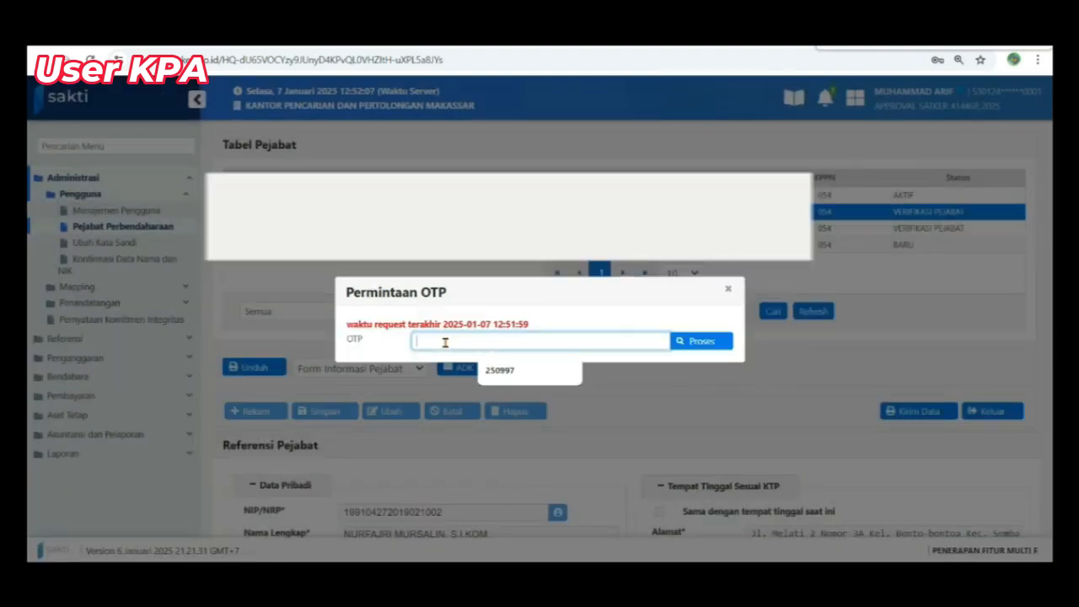
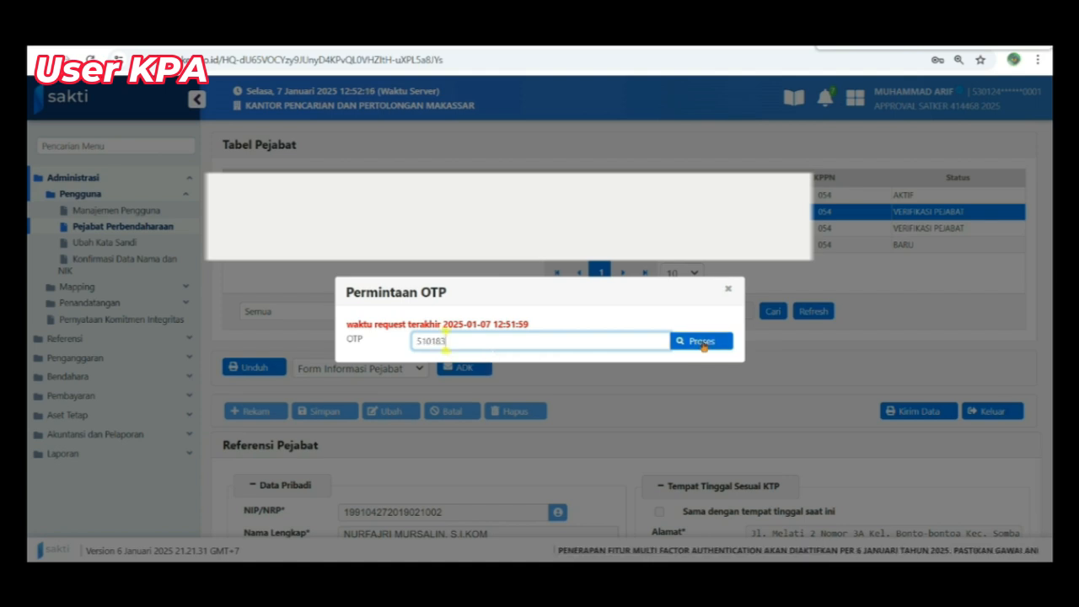
{"action": "left_click", "coordinate": [702, 341]}
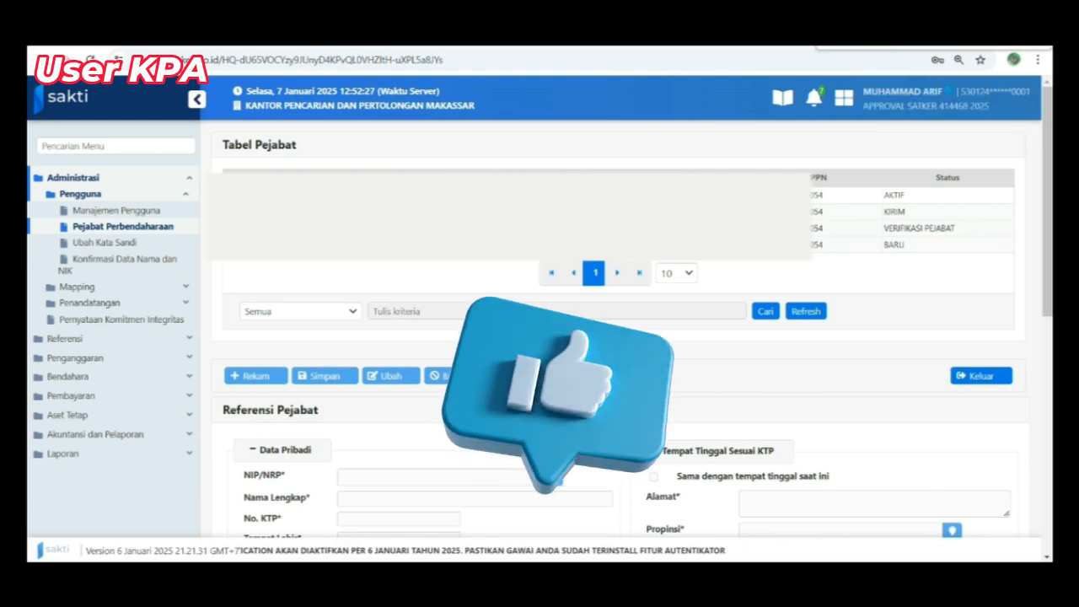
Send the remaining VERIFIKASI PEJABAT official with a fresh OTP code, then close the form with Keluar
{"action": "left_click", "coordinate": [919, 228]}
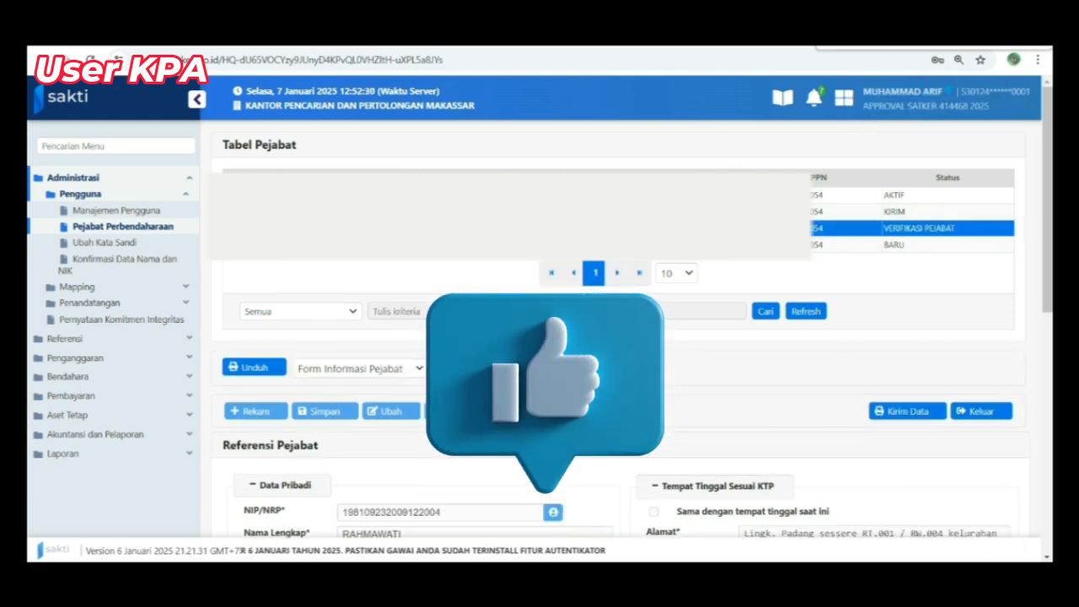
{"action": "left_click", "coordinate": [905, 414]}
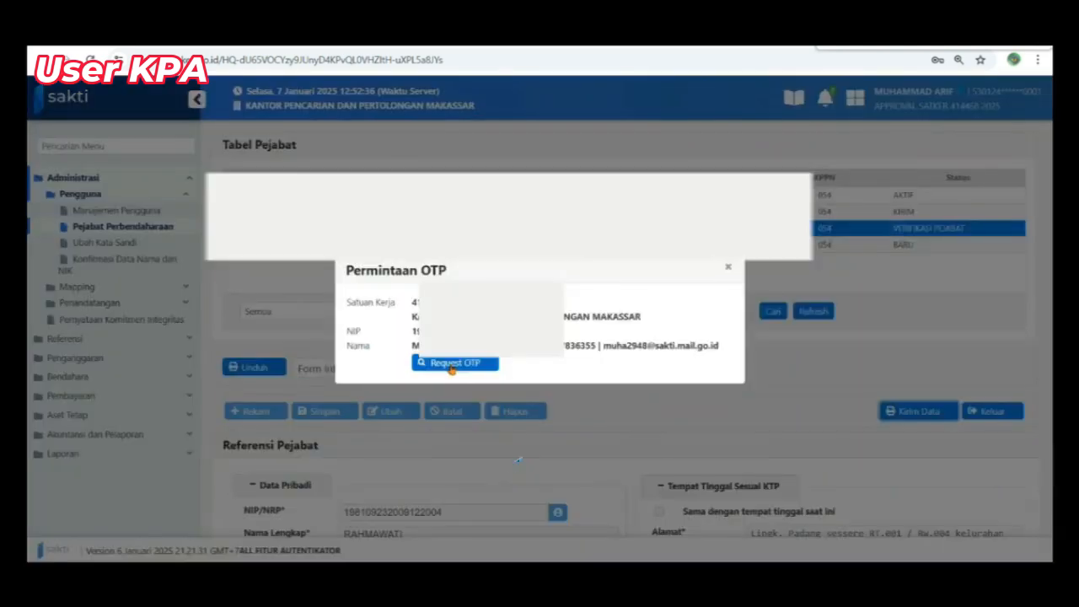
{"action": "left_click", "coordinate": [452, 365]}
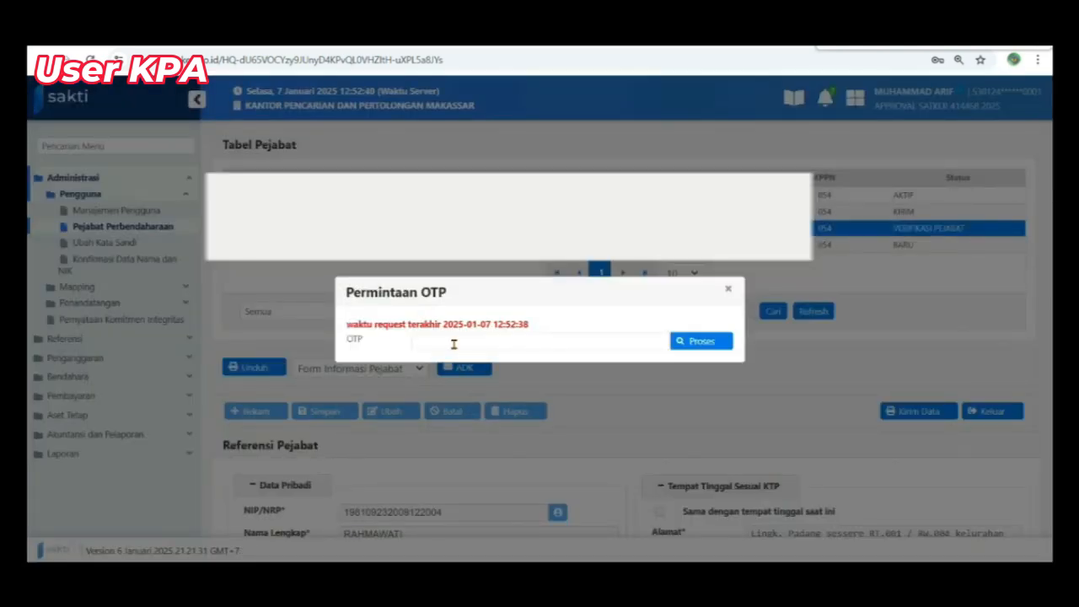
{"action": "left_click", "coordinate": [454, 344]}
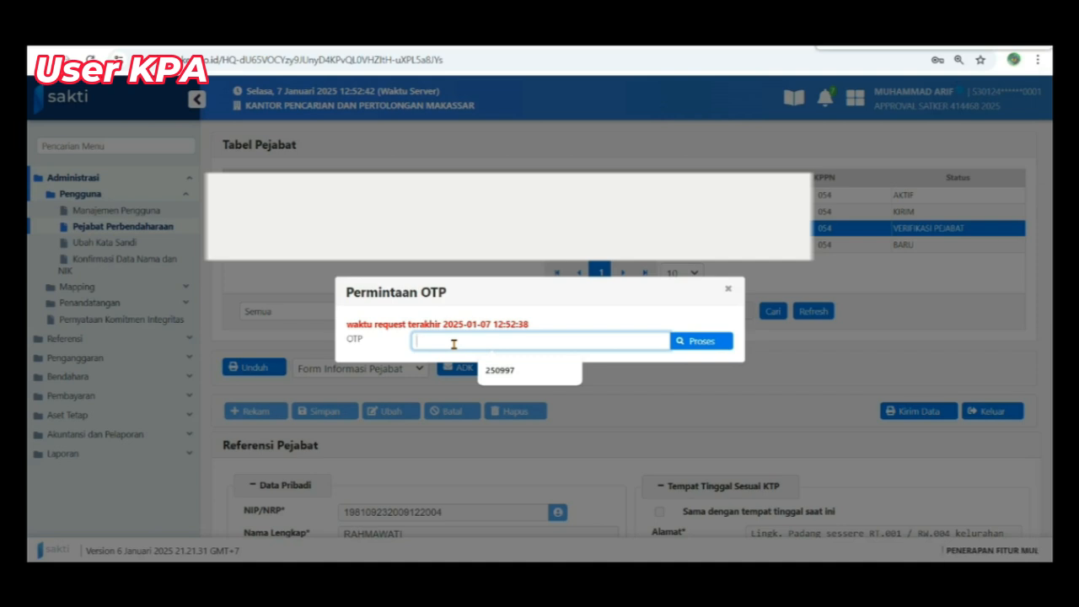
{"action": "left_click", "coordinate": [691, 349]}
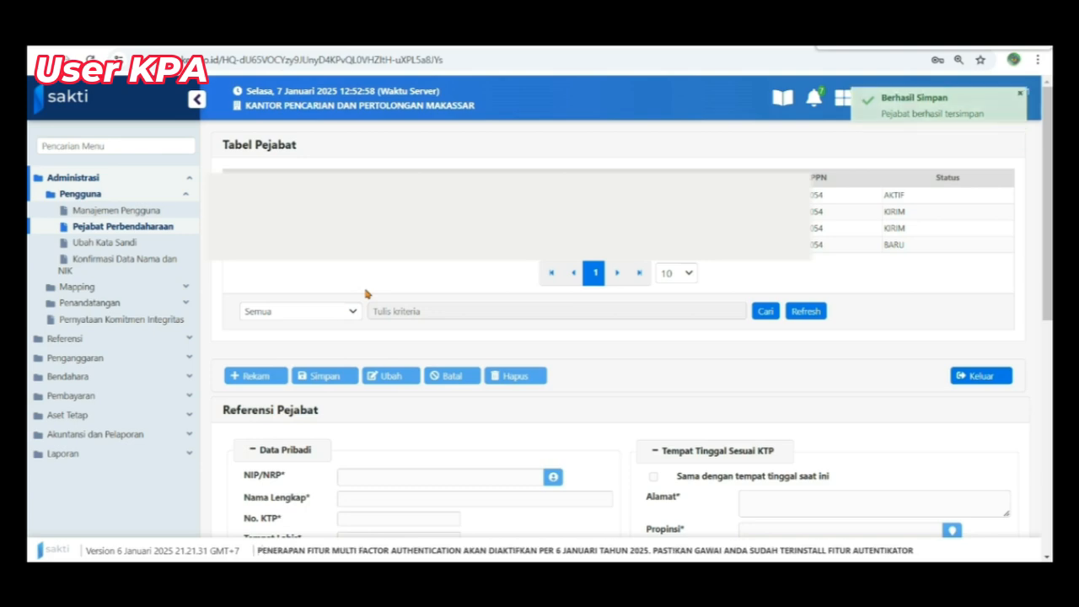
{"action": "left_click", "coordinate": [981, 376]}
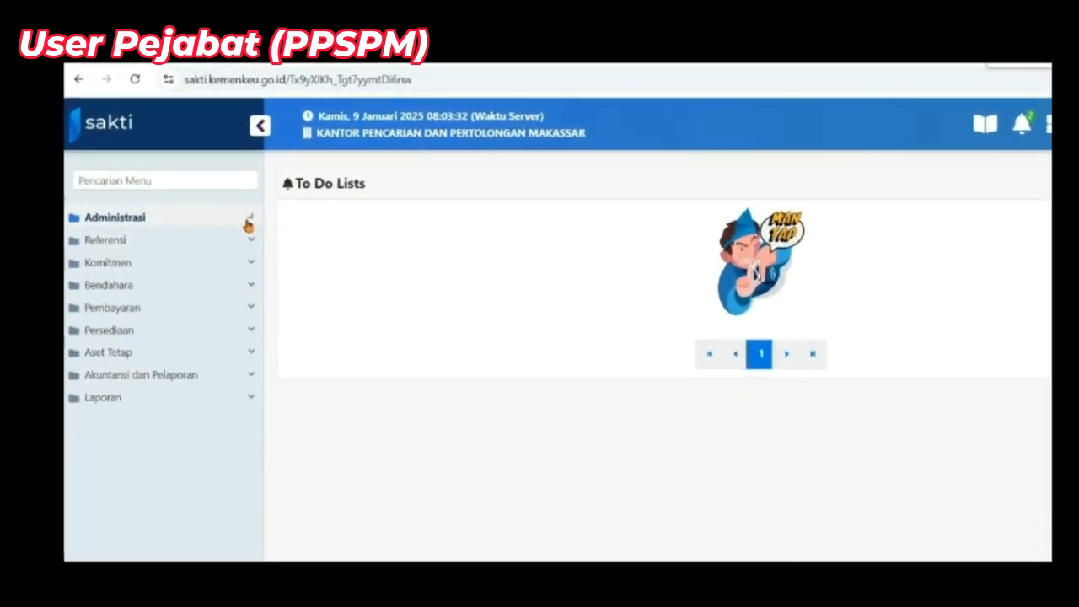
Load the KIRIM-status PPSPM official from Pejabat Perbendaharaan and request its OTP
{"action": "left_click", "coordinate": [248, 221]}
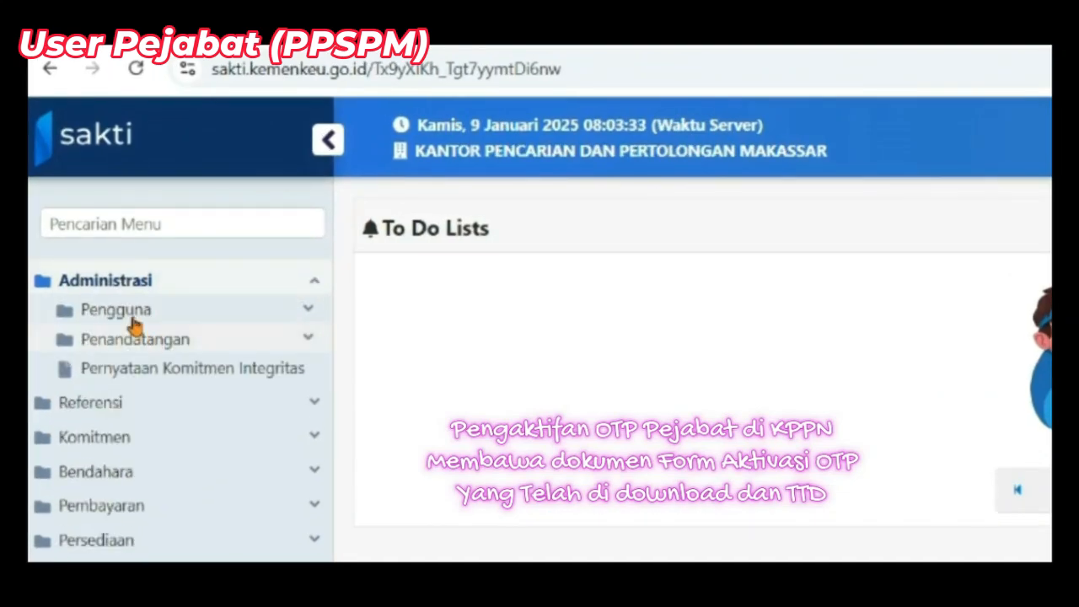
{"action": "left_click", "coordinate": [133, 313]}
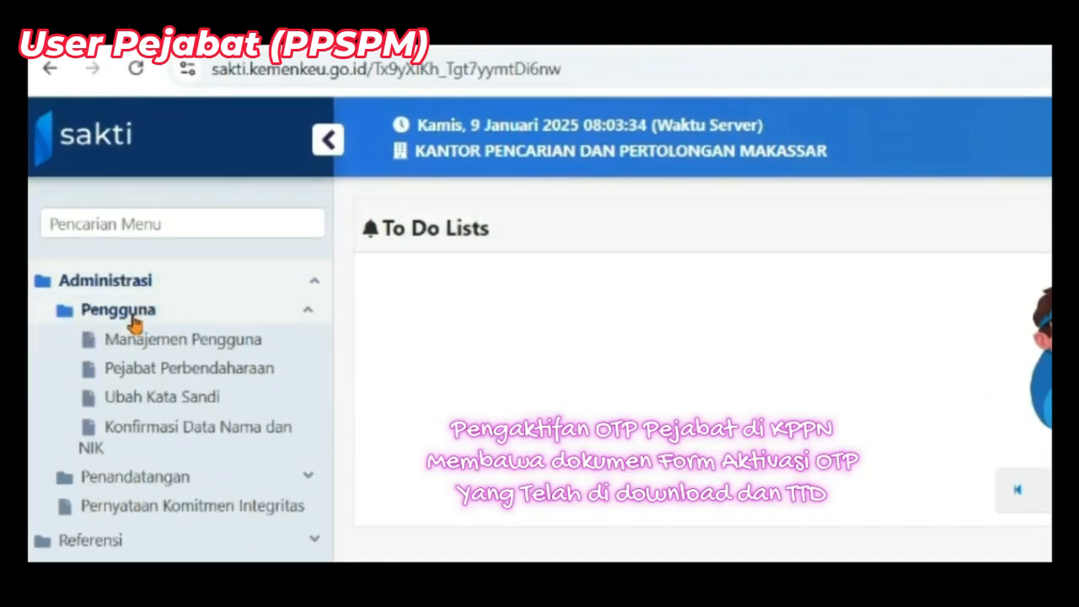
{"action": "left_click", "coordinate": [191, 371]}
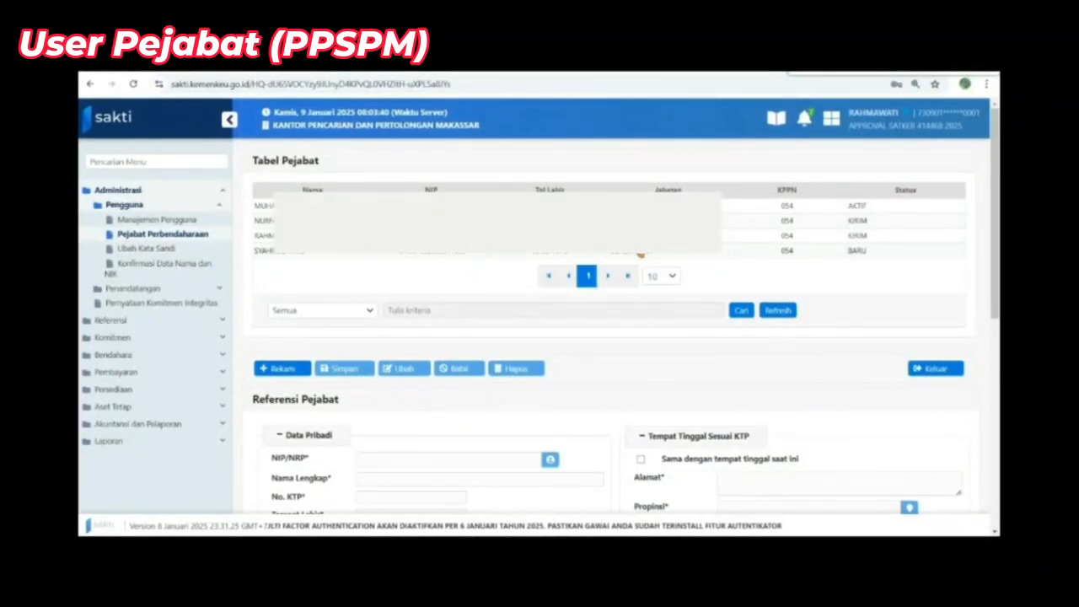
{"action": "left_click", "coordinate": [590, 236]}
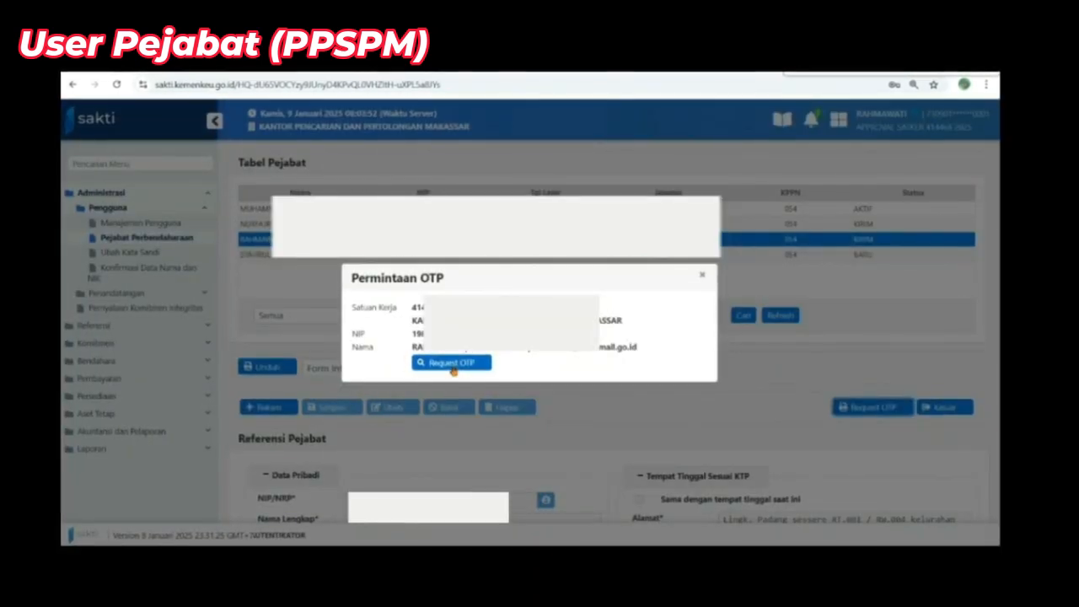
{"action": "left_click", "coordinate": [452, 367]}
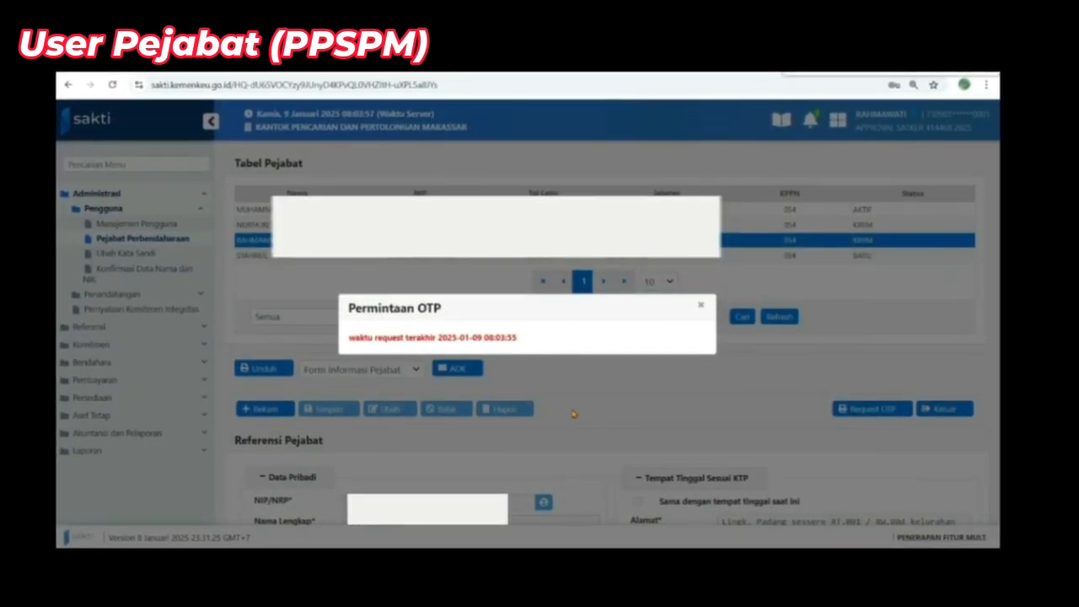